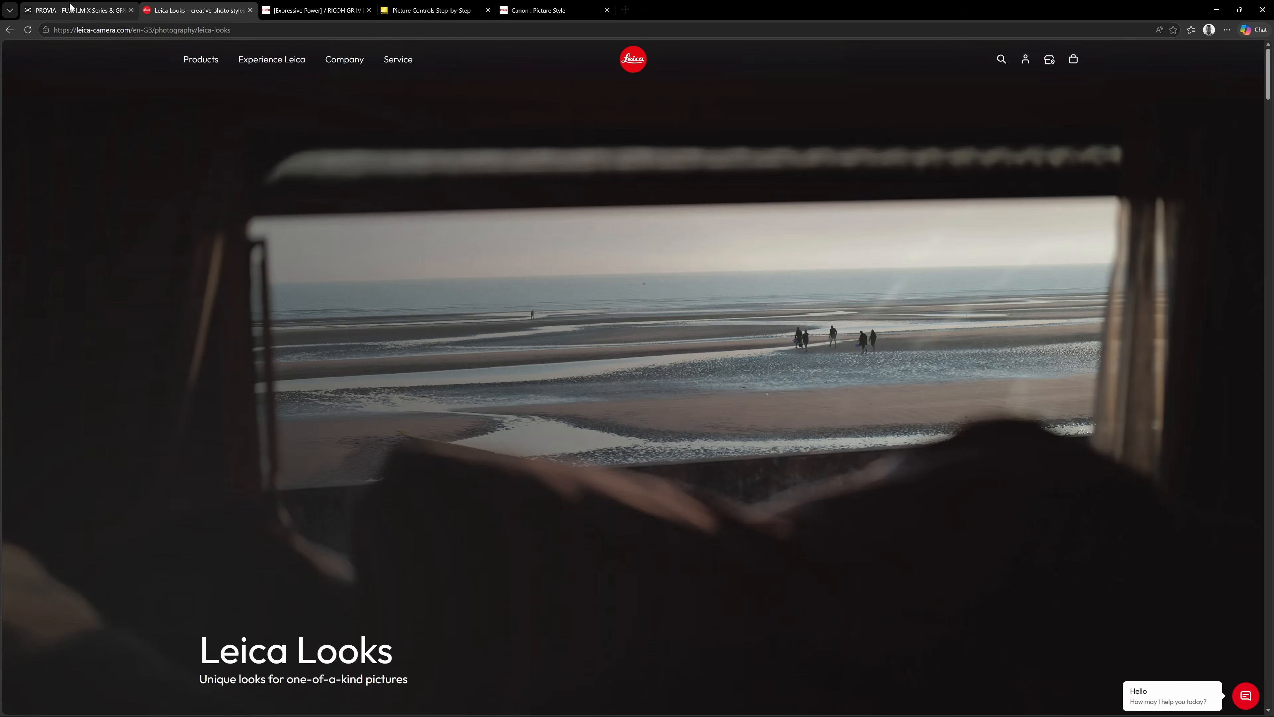
Review Fujifilm's film simulation pages for PROVIA, Velvia, ASTIA, NOSTALGIC Neg. and REALA ACE.
{"action": "left_click", "coordinate": [70, 8]}
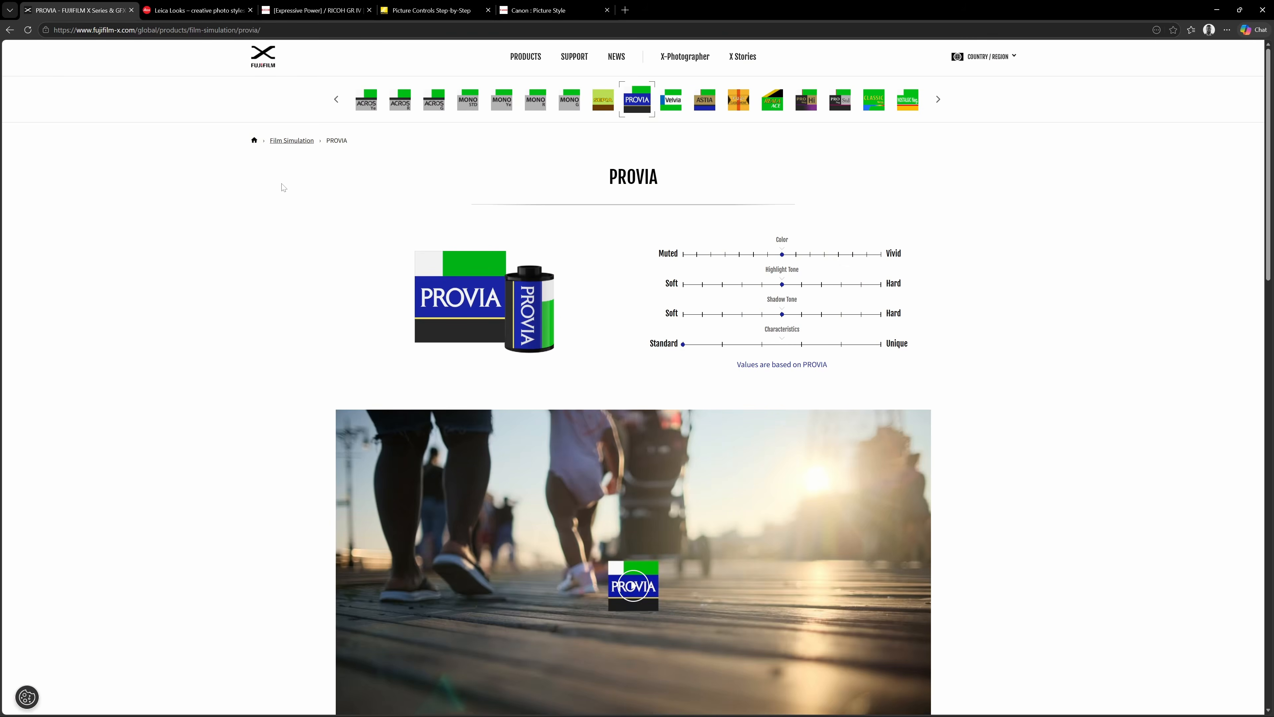
{"action": "left_click", "coordinate": [673, 103]}
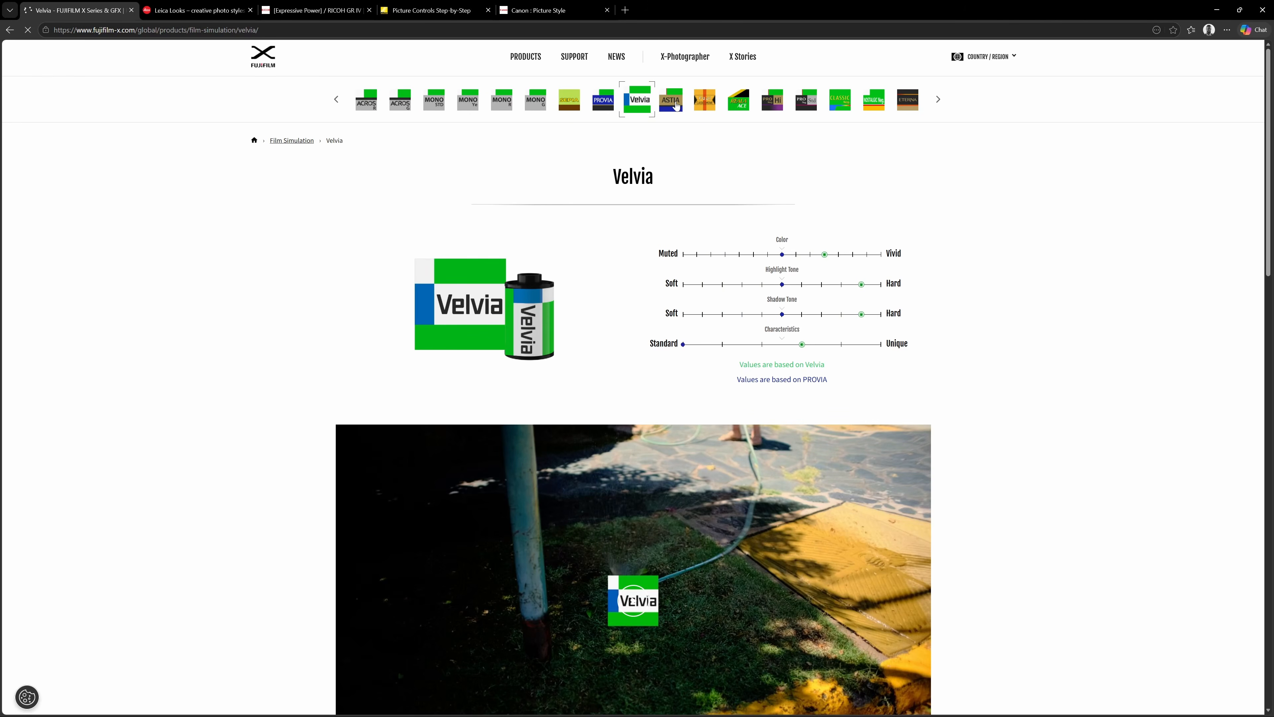
{"action": "left_click", "coordinate": [675, 103]}
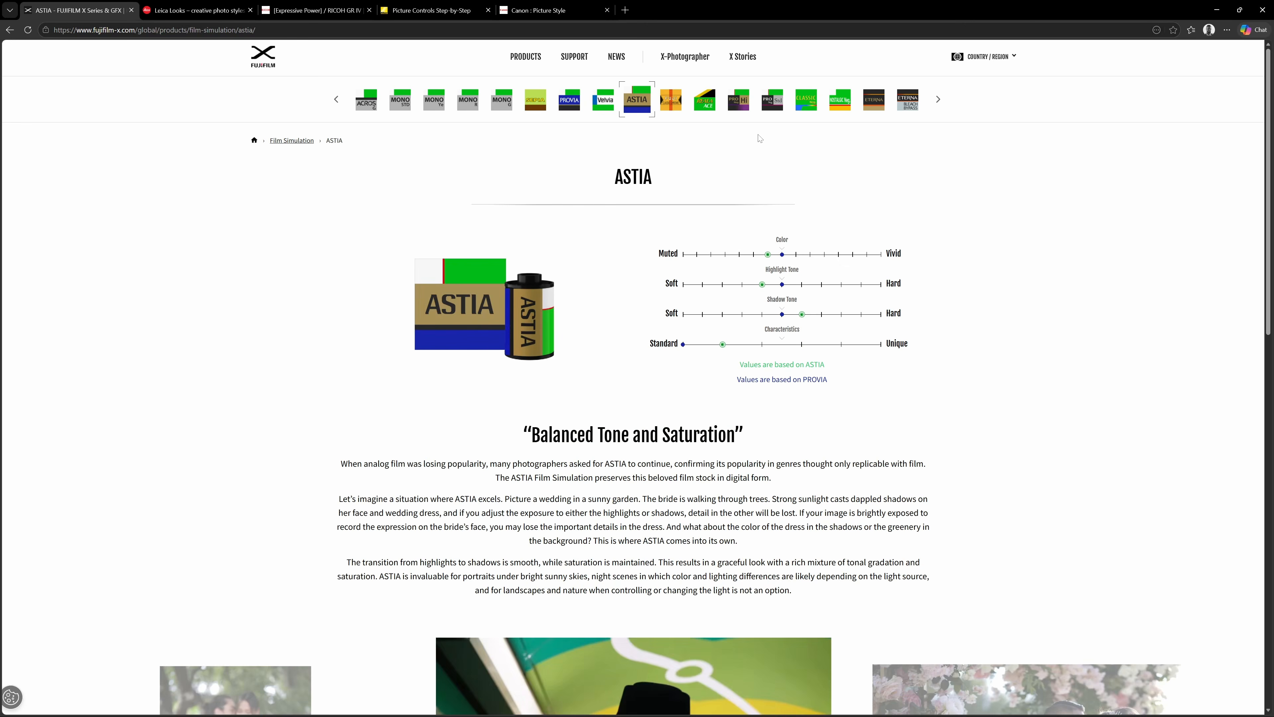
{"action": "left_click", "coordinate": [806, 101]}
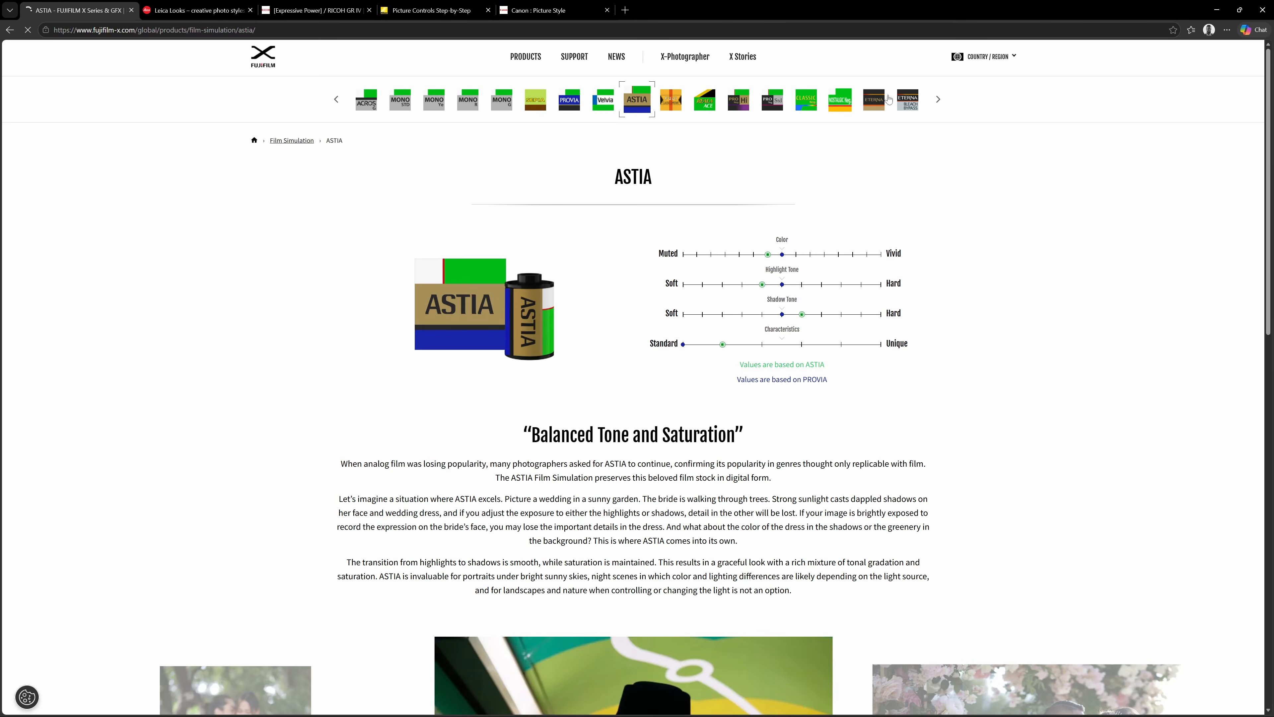
{"action": "left_click", "coordinate": [839, 100]}
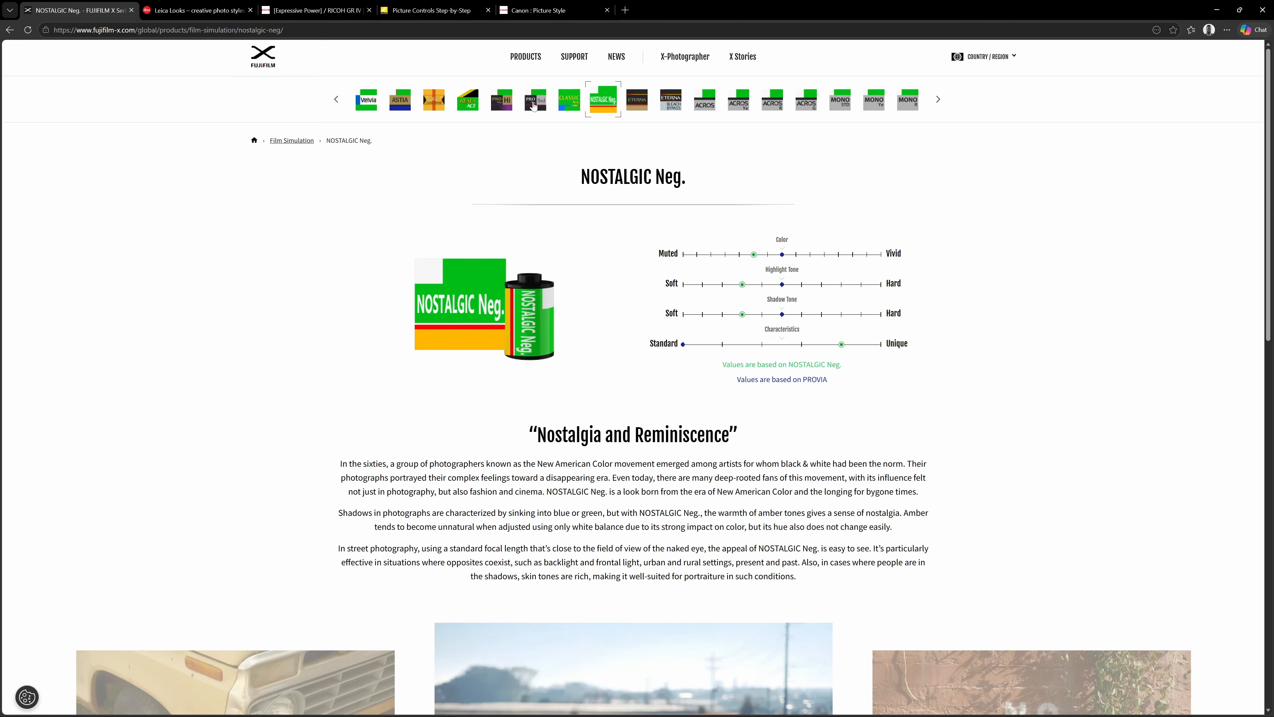
{"action": "left_click", "coordinate": [478, 103]}
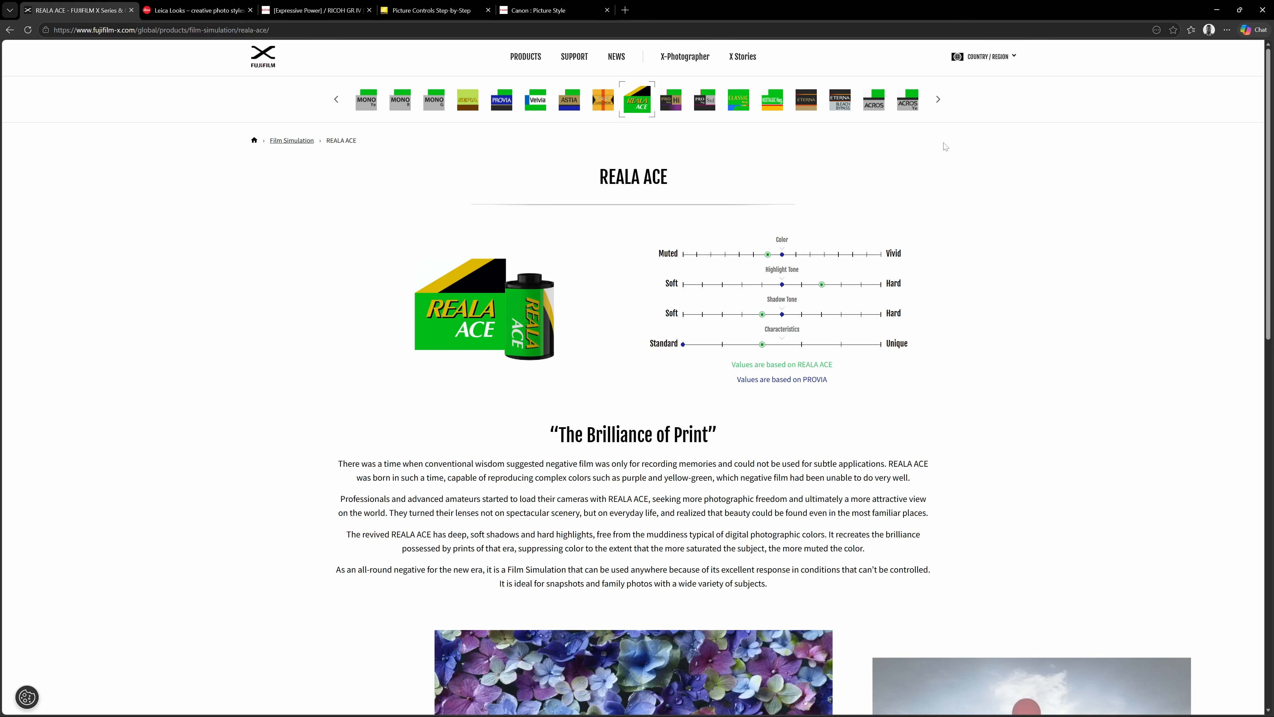
Open the Leica Looks page and read its introduction and the Leica Artist Looks section.
{"action": "left_click", "coordinate": [195, 10]}
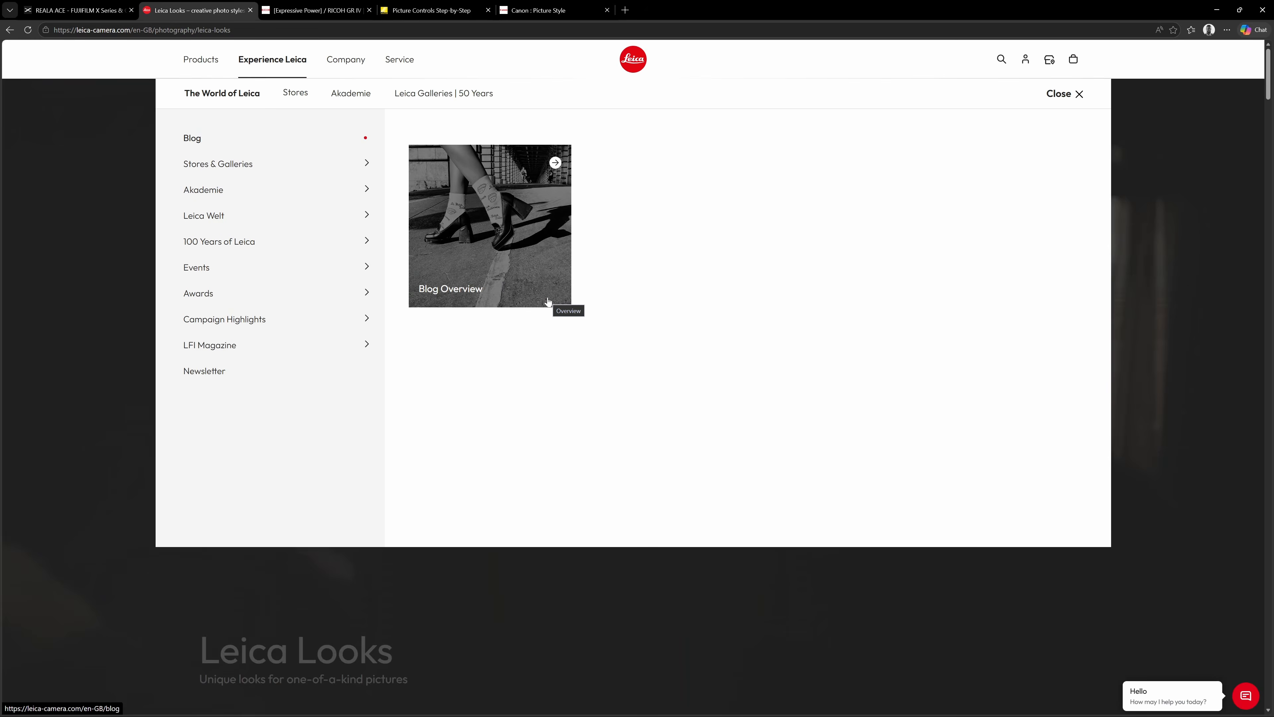
{"action": "left_click", "coordinate": [1231, 420]}
{"action": "scroll", "coordinate": [1232, 420], "scroll_direction": "down", "scroll_amount": 2}
{"action": "scroll", "coordinate": [1070, 376], "scroll_direction": "up", "scroll_amount": 2}
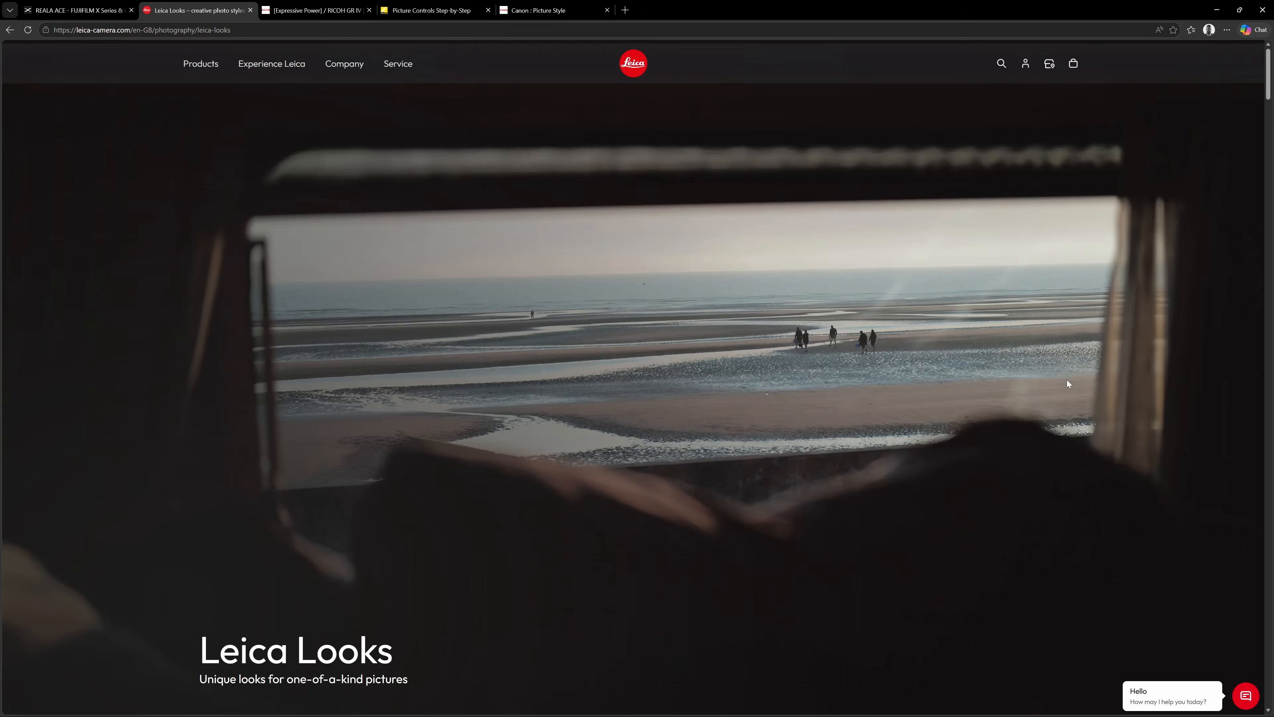
{"action": "scroll", "coordinate": [1067, 380], "scroll_direction": "down", "scroll_amount": 2}
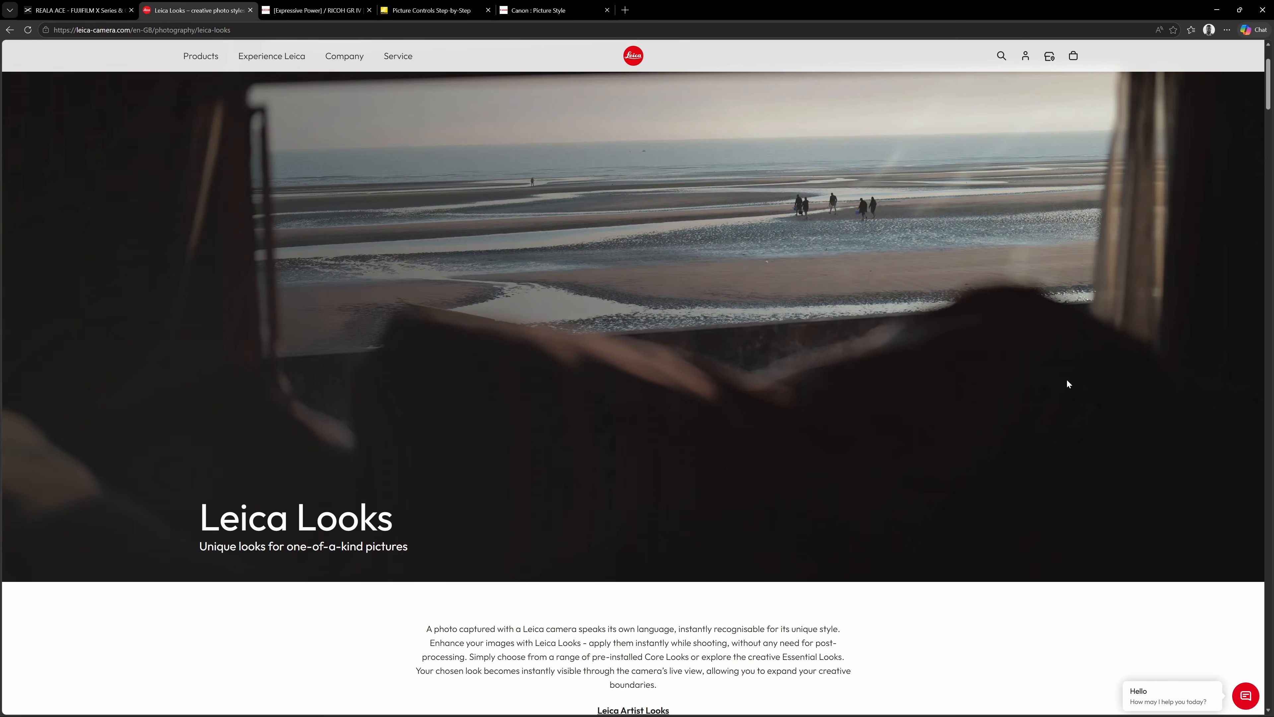
{"action": "scroll", "coordinate": [1008, 326], "scroll_direction": "down", "scroll_amount": 6}
{"action": "scroll", "coordinate": [1010, 329], "scroll_direction": "down", "scroll_amount": 2}
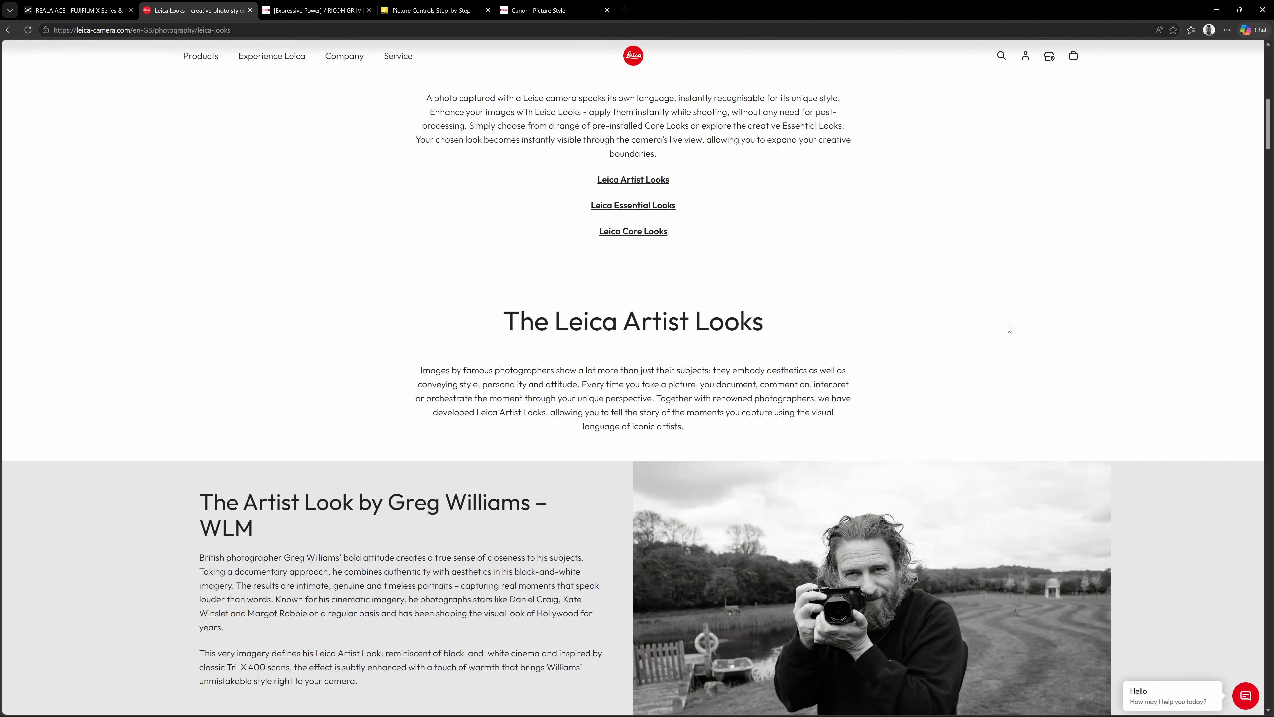
{"action": "scroll", "coordinate": [1010, 329], "scroll_direction": "down", "scroll_amount": 10}
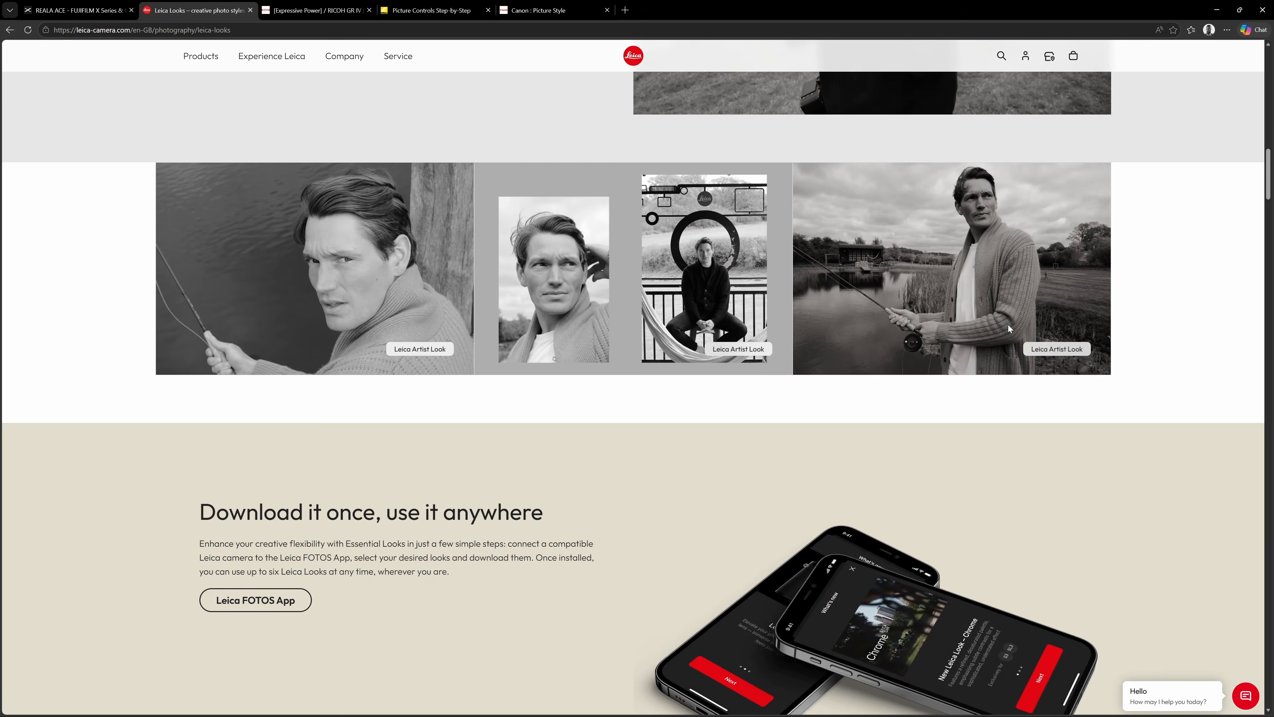
Examine the sample images of the individual Leica looks, such as Silver, Bleach, Teal, Brass, Chrome, Classic, Contemporary and Sepia.
{"action": "scroll", "coordinate": [1009, 329], "scroll_direction": "down", "scroll_amount": 14}
{"action": "scroll", "coordinate": [1009, 329], "scroll_direction": "down", "scroll_amount": 1}
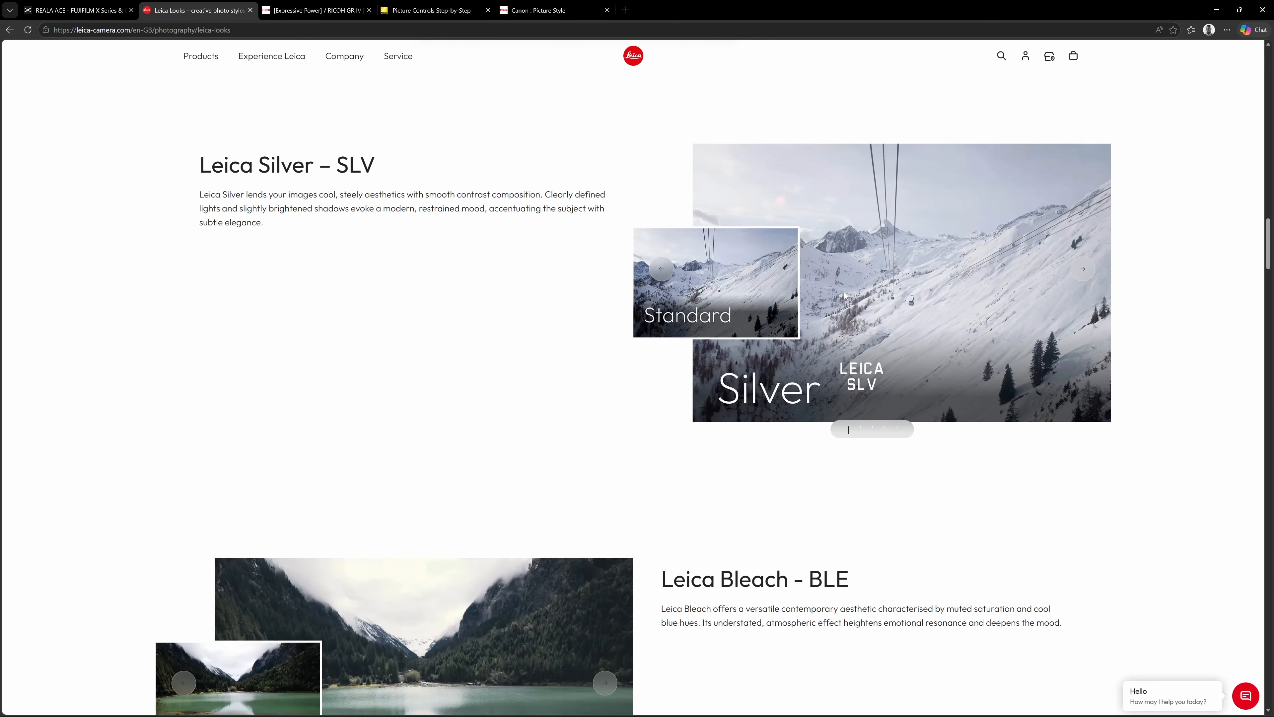
{"action": "scroll", "coordinate": [821, 267], "scroll_direction": "down", "scroll_amount": 2}
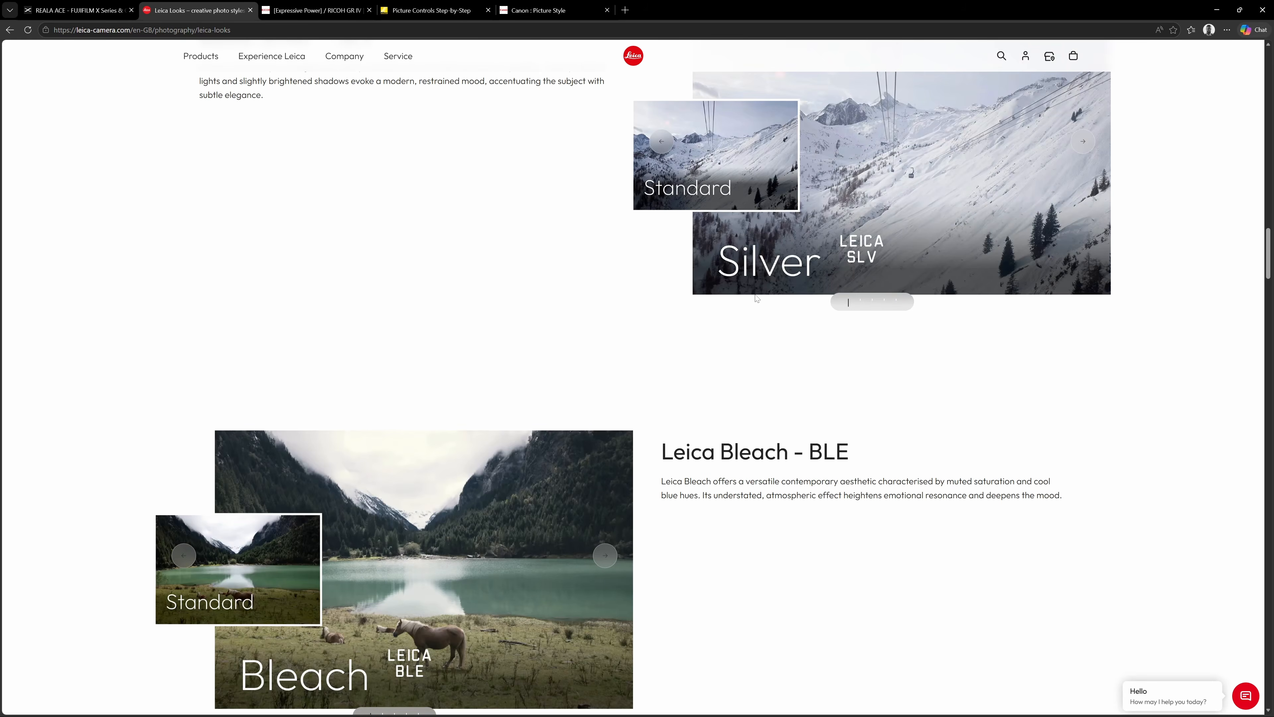
{"action": "scroll", "coordinate": [874, 303], "scroll_direction": "up", "scroll_amount": 2}
{"action": "scroll", "coordinate": [874, 302], "scroll_direction": "down", "scroll_amount": 7}
{"action": "scroll", "coordinate": [876, 307], "scroll_direction": "down", "scroll_amount": 6}
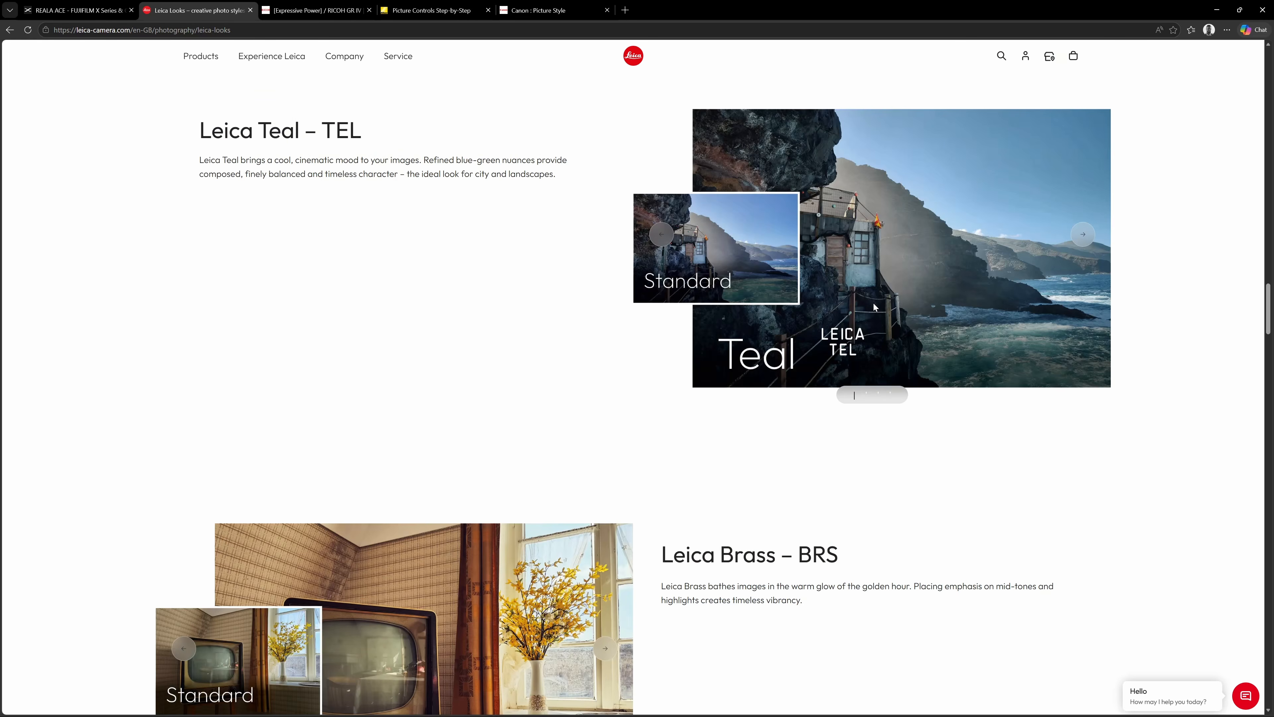
{"action": "scroll", "coordinate": [874, 308], "scroll_direction": "down", "scroll_amount": 11}
{"action": "scroll", "coordinate": [873, 307], "scroll_direction": "down", "scroll_amount": 6}
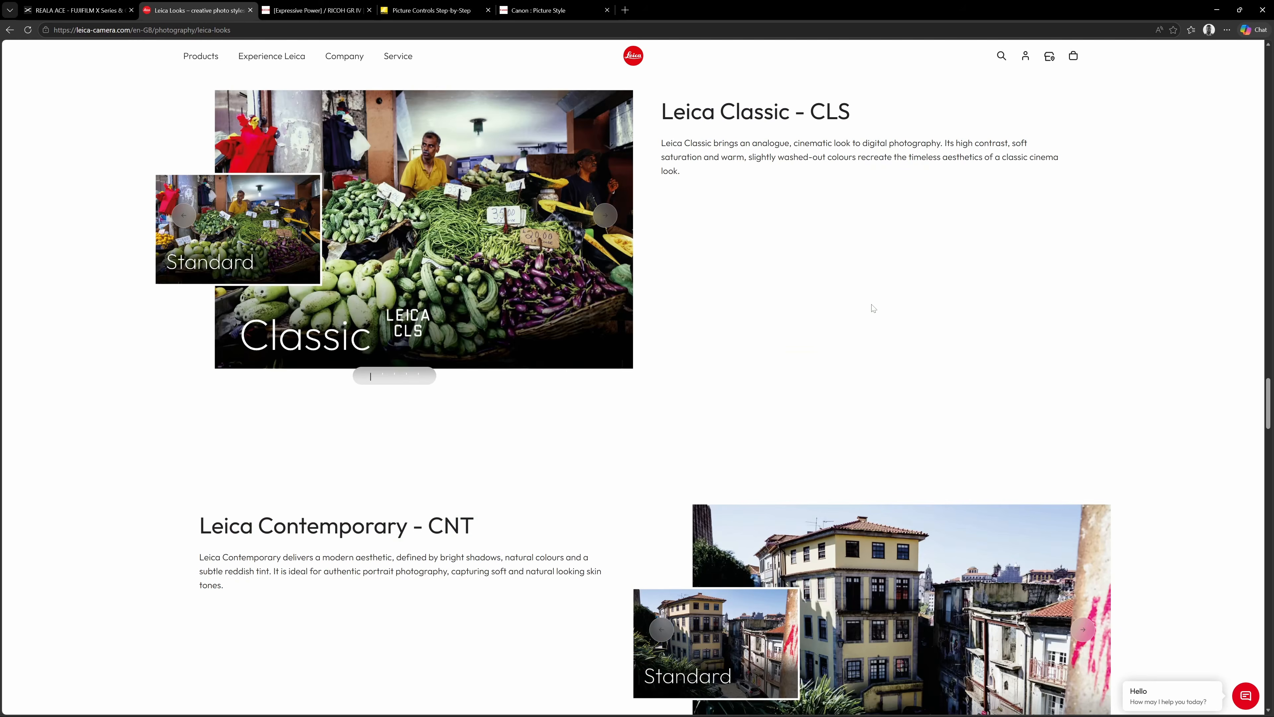
{"action": "scroll", "coordinate": [873, 308], "scroll_direction": "down", "scroll_amount": 8}
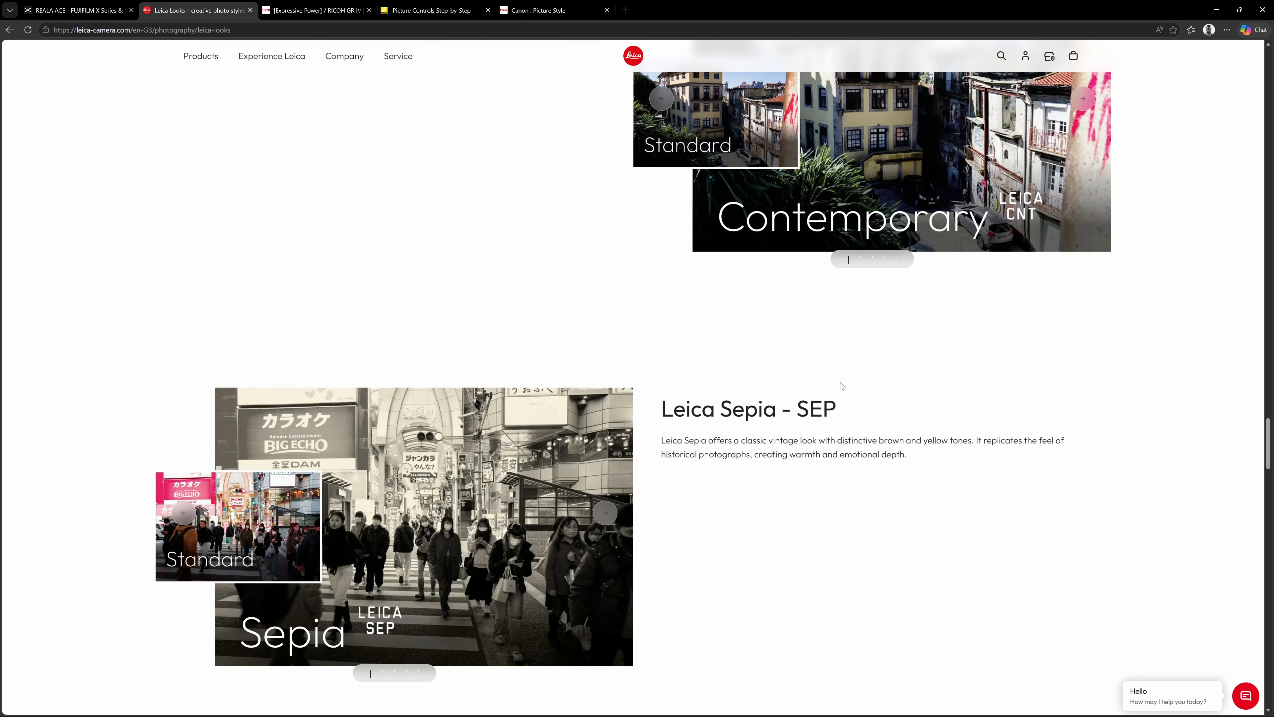
{"action": "scroll", "coordinate": [850, 397], "scroll_direction": "up", "scroll_amount": 8}
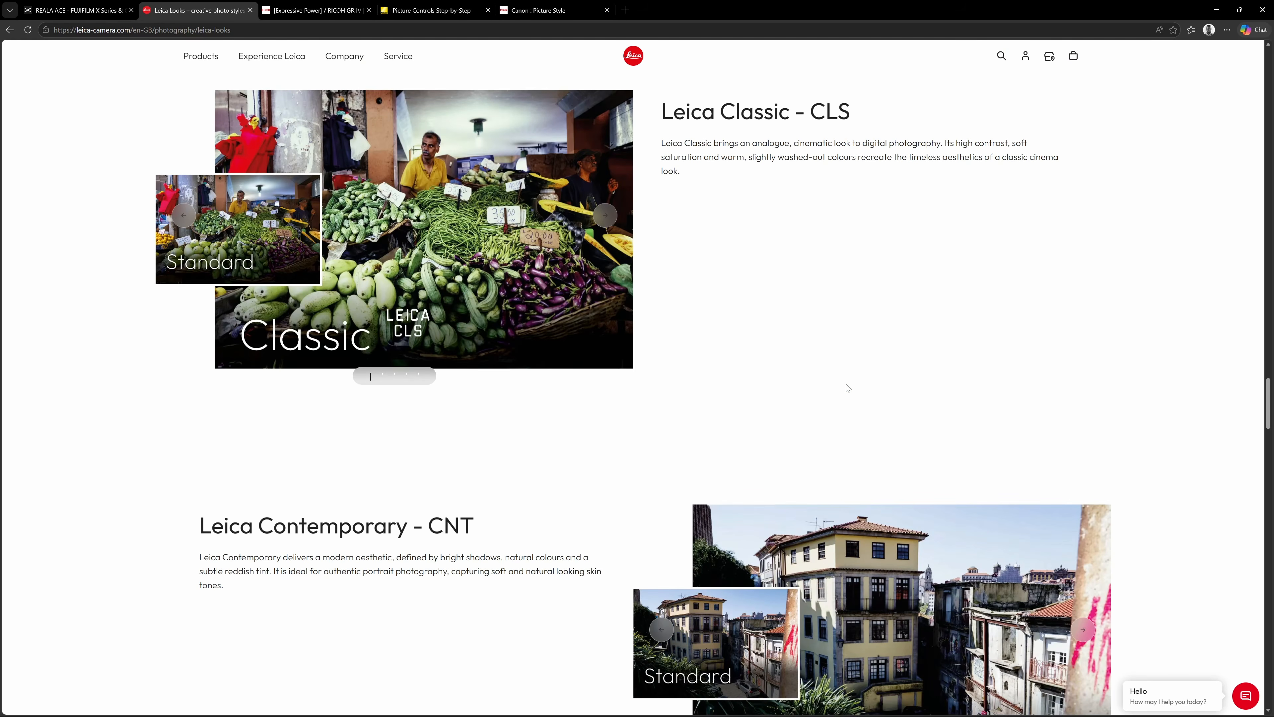
{"action": "scroll", "coordinate": [872, 395], "scroll_direction": "up", "scroll_amount": 5}
{"action": "scroll", "coordinate": [871, 394], "scroll_direction": "up", "scroll_amount": 4}
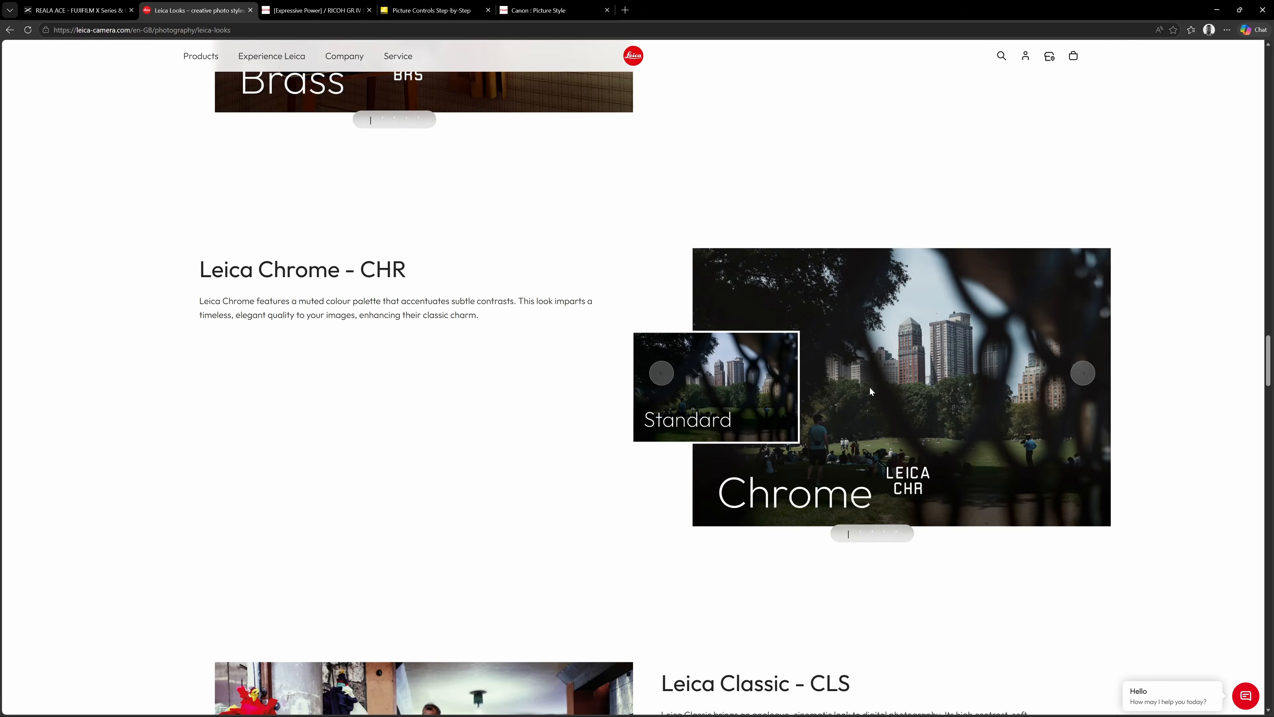
{"action": "scroll", "coordinate": [873, 395], "scroll_direction": "up", "scroll_amount": 8}
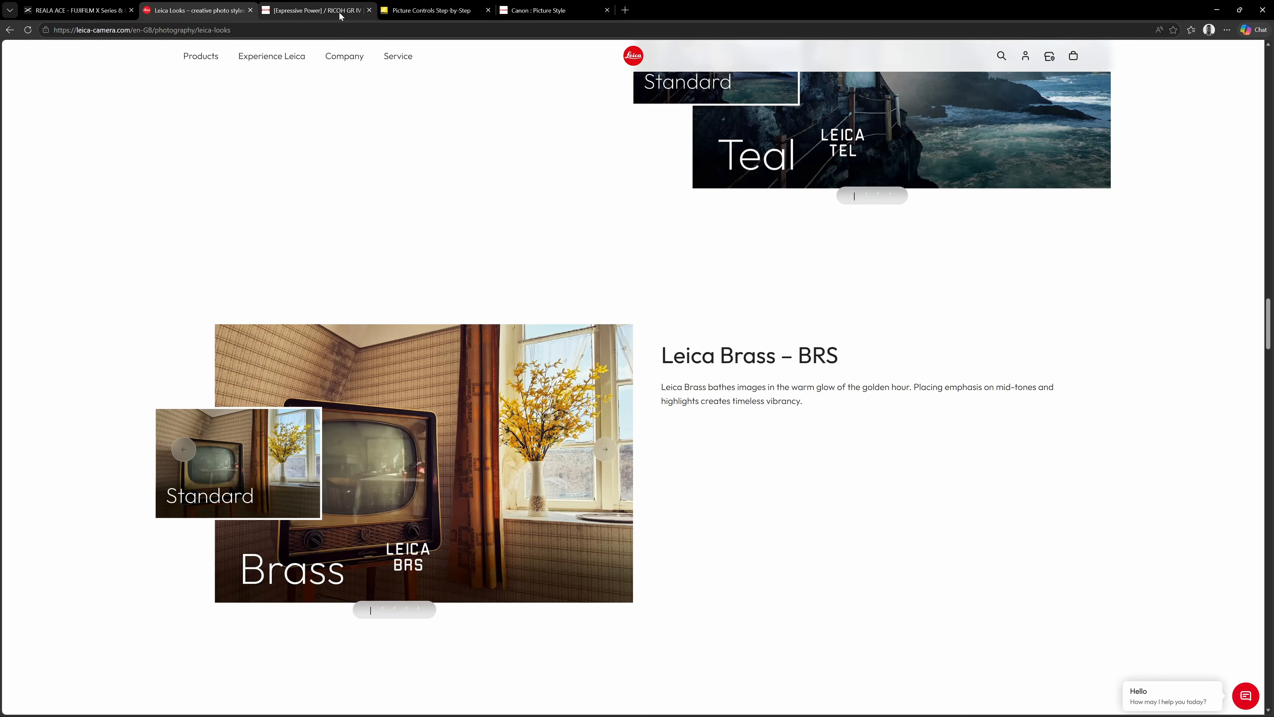
Examine the Image Control options and their sample photos on the RICOH GR IV Expressive Power page.
{"action": "left_click", "coordinate": [339, 15]}
{"action": "scroll", "coordinate": [898, 327], "scroll_direction": "down", "scroll_amount": 4}
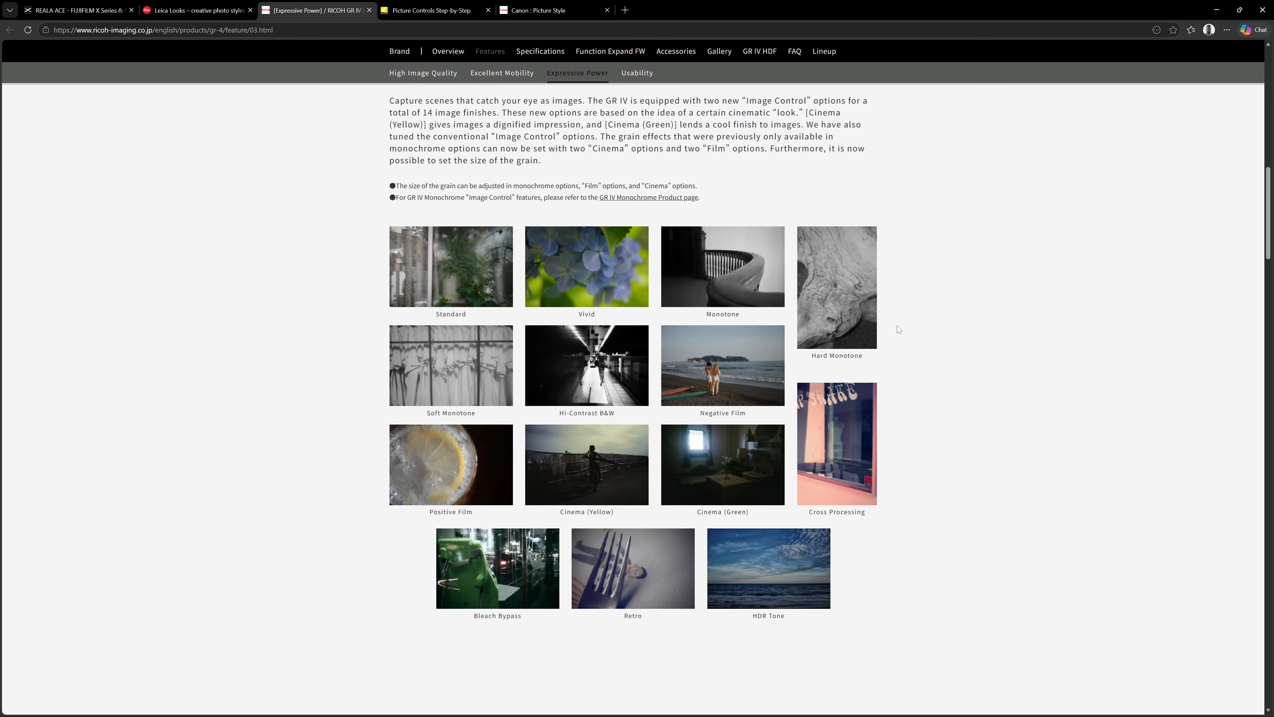
{"action": "scroll", "coordinate": [898, 329], "scroll_direction": "up", "scroll_amount": 1}
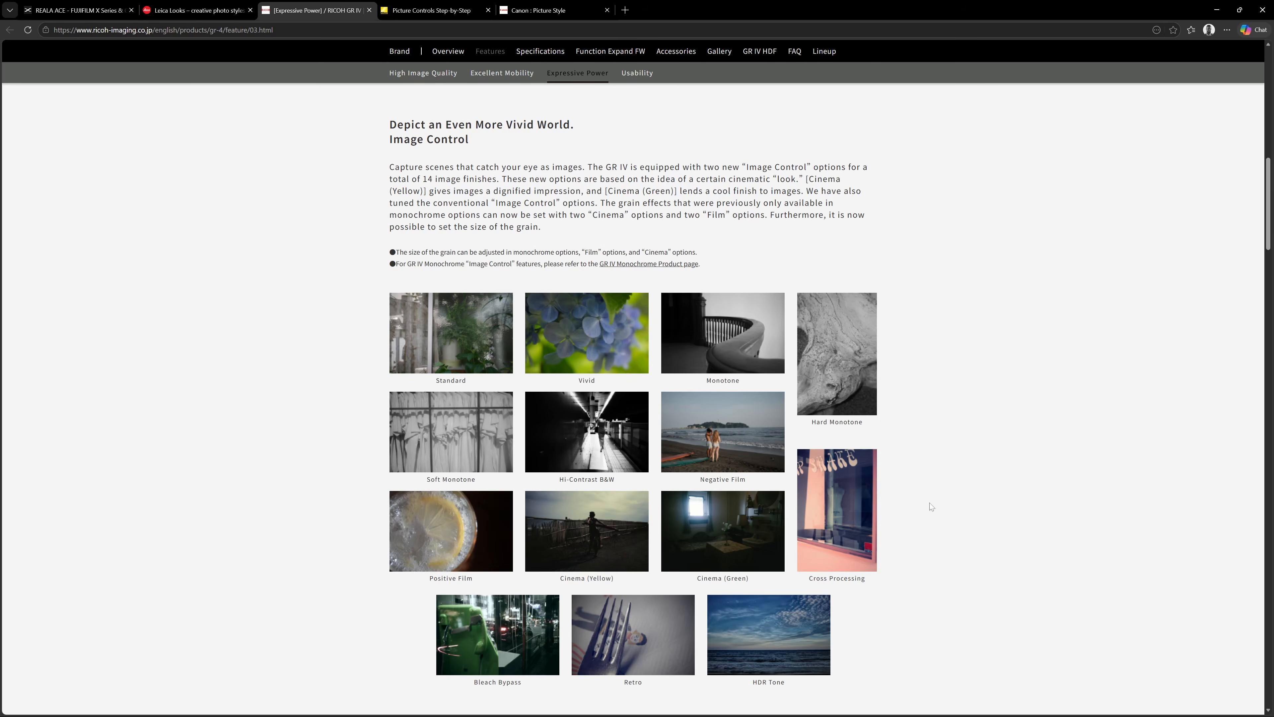
Skim Nikon's Picture Controls Step-by-Step article and view Canon's Picture Style page.
{"action": "left_click", "coordinate": [451, 14]}
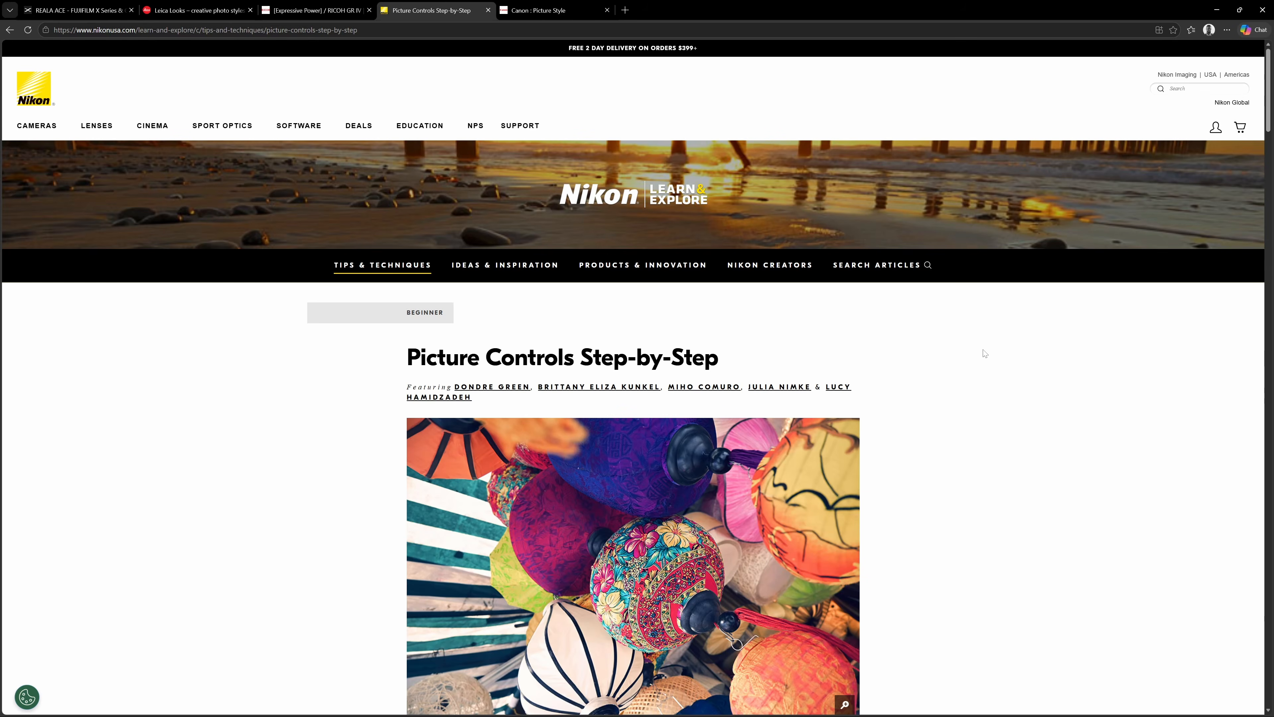
{"action": "scroll", "coordinate": [985, 353], "scroll_direction": "down", "scroll_amount": 5}
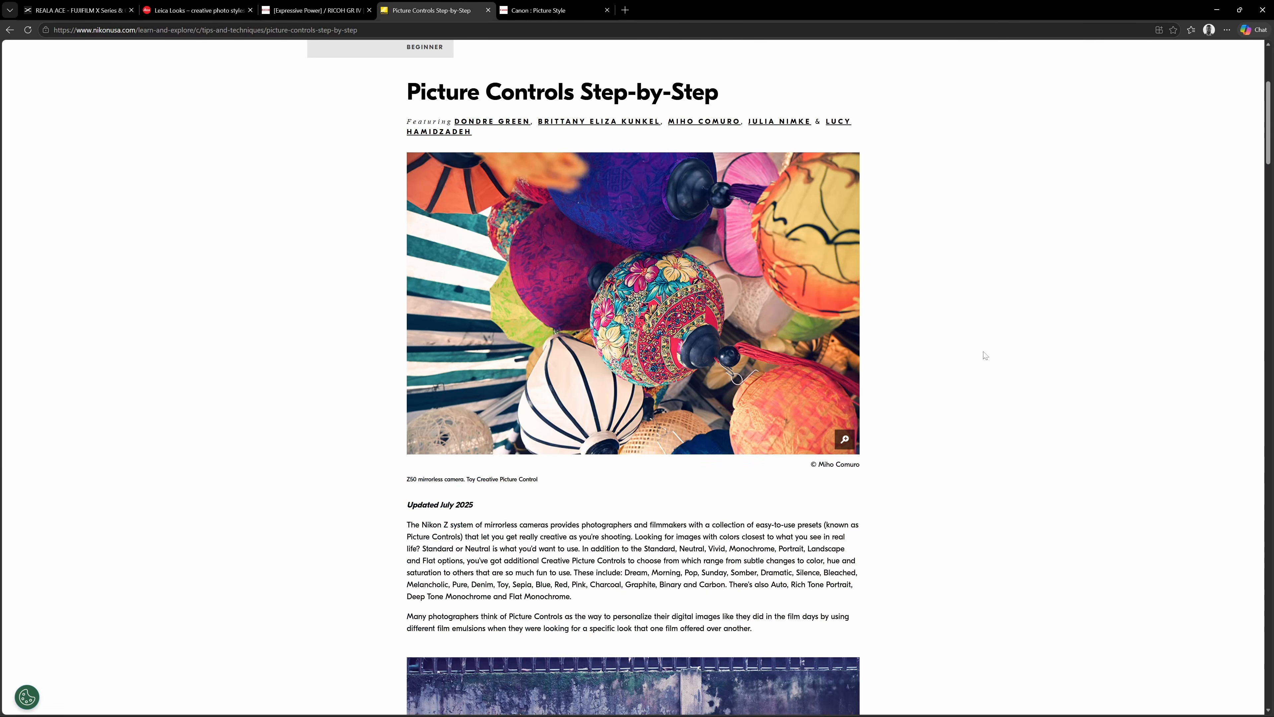
{"action": "scroll", "coordinate": [985, 354], "scroll_direction": "down", "scroll_amount": 20}
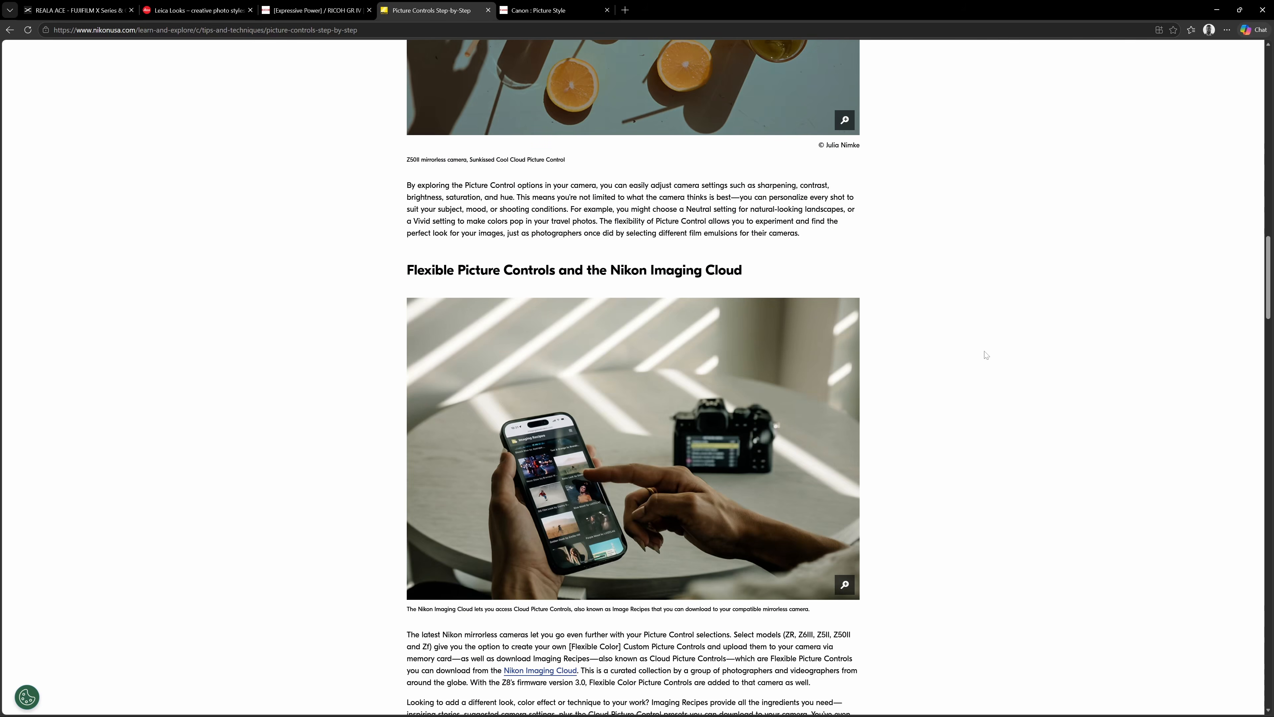
{"action": "scroll", "coordinate": [984, 354], "scroll_direction": "up", "scroll_amount": 20}
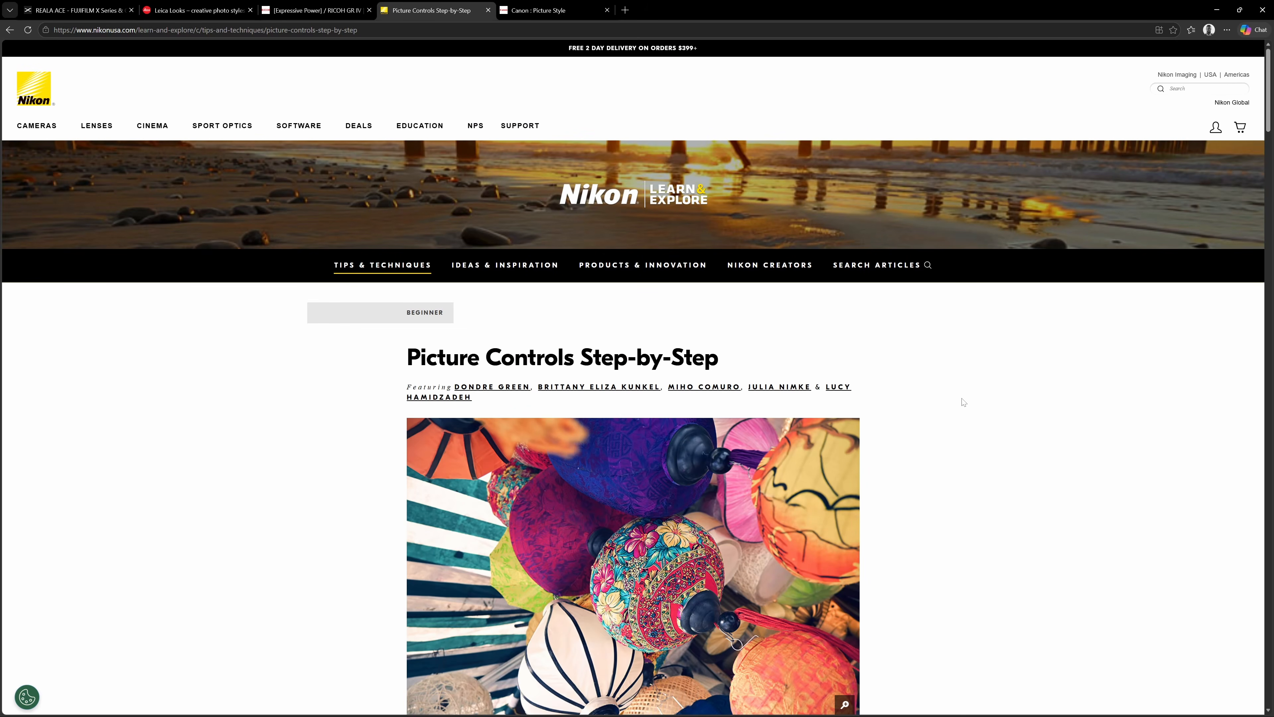
{"action": "left_click", "coordinate": [552, 10]}
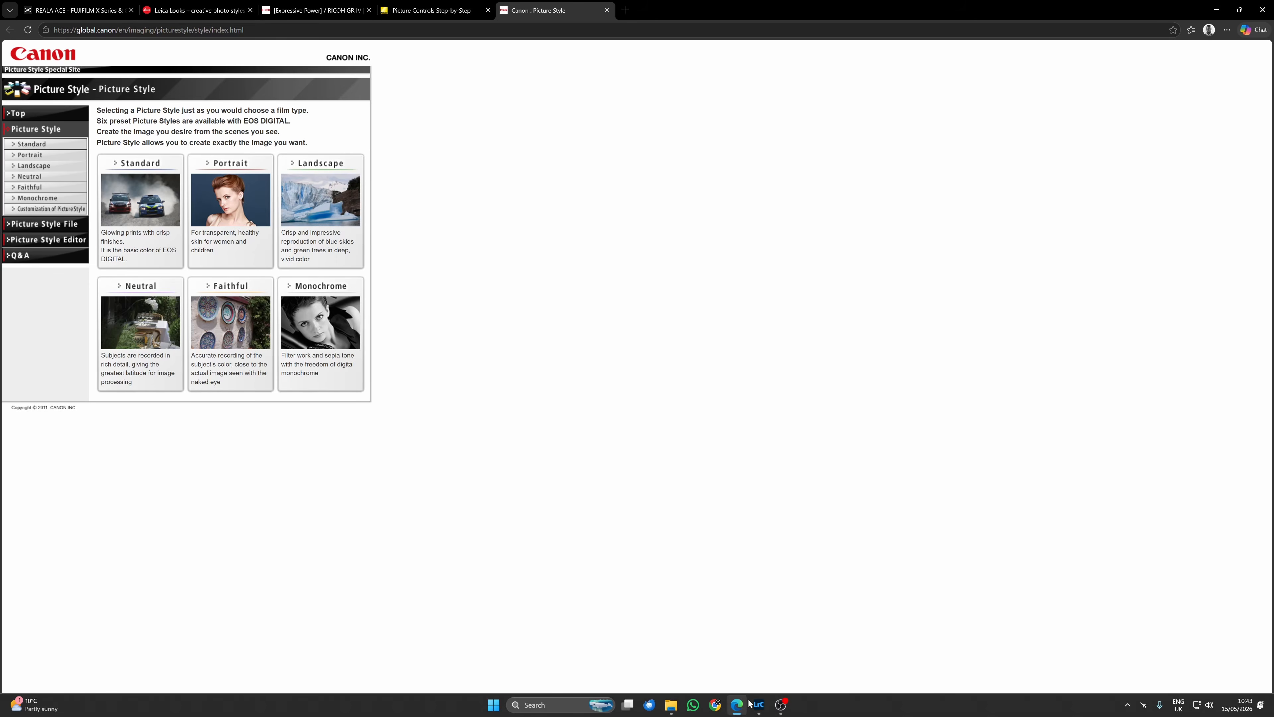
Switch to Lightroom Classic and compare the DNG and JPG versions of photo _R002883.
{"action": "left_click", "coordinate": [758, 705]}
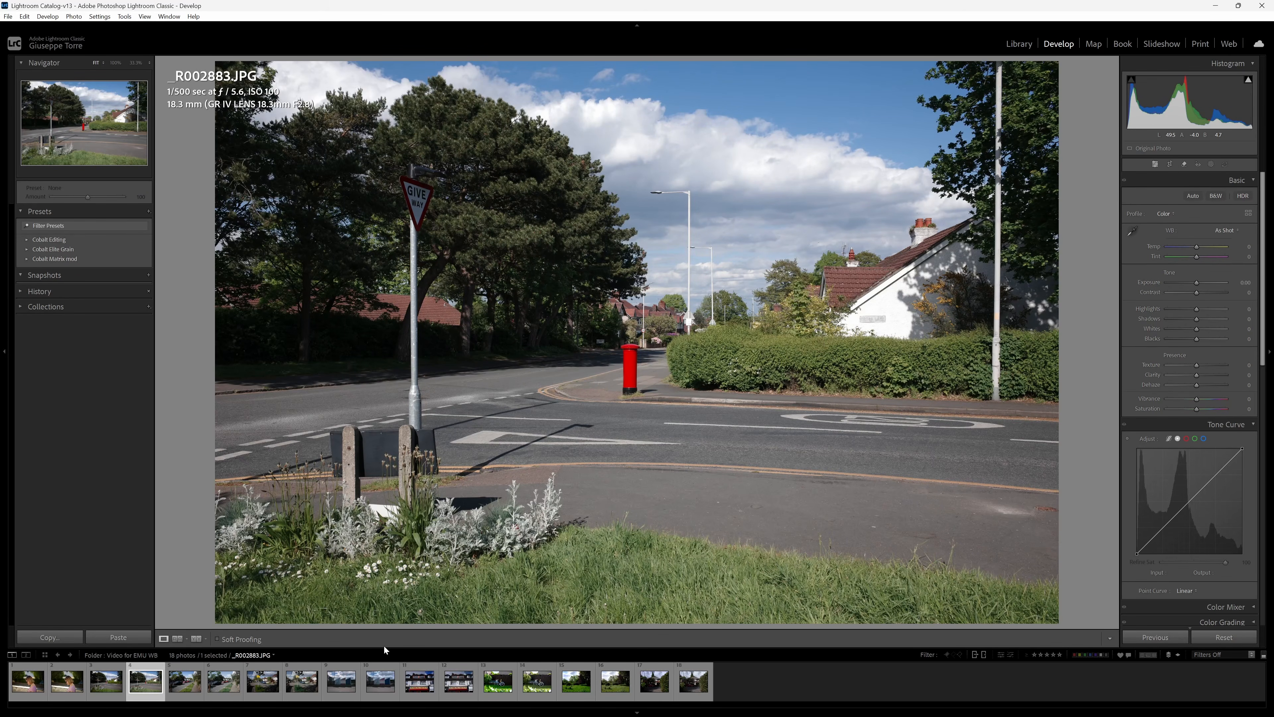
{"action": "left_click", "coordinate": [121, 698]}
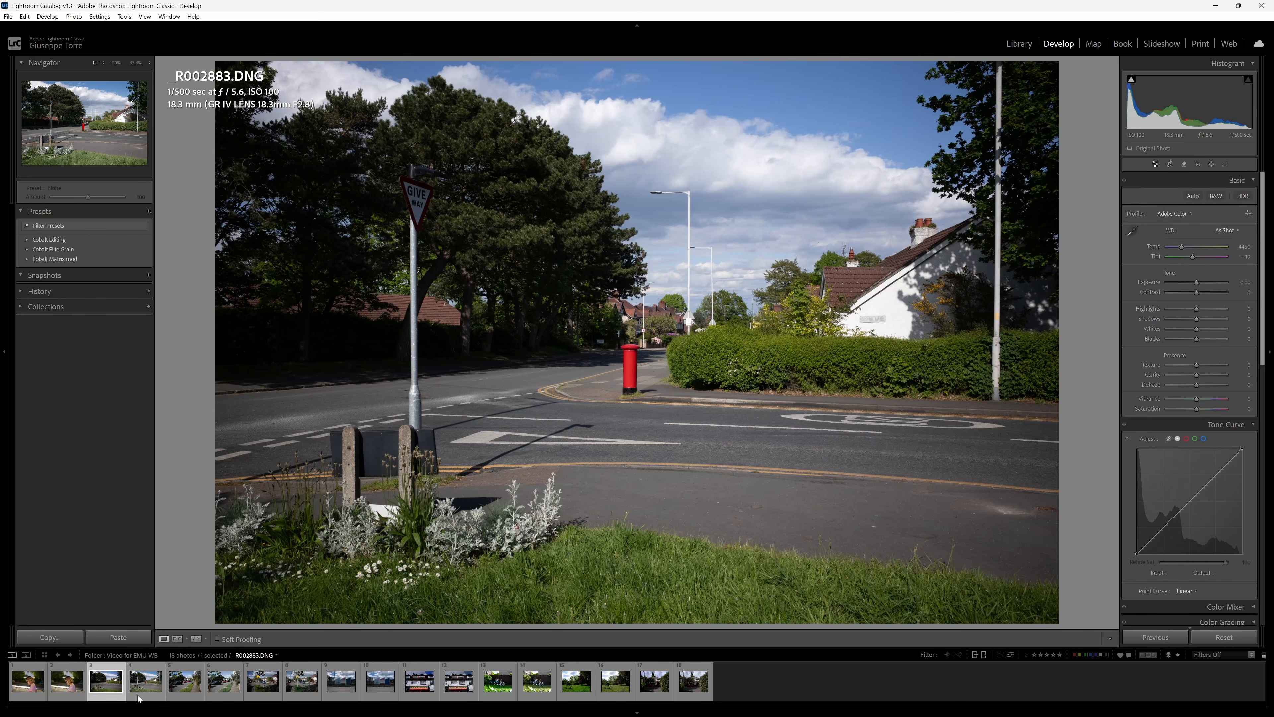
{"action": "left_click", "coordinate": [153, 668]}
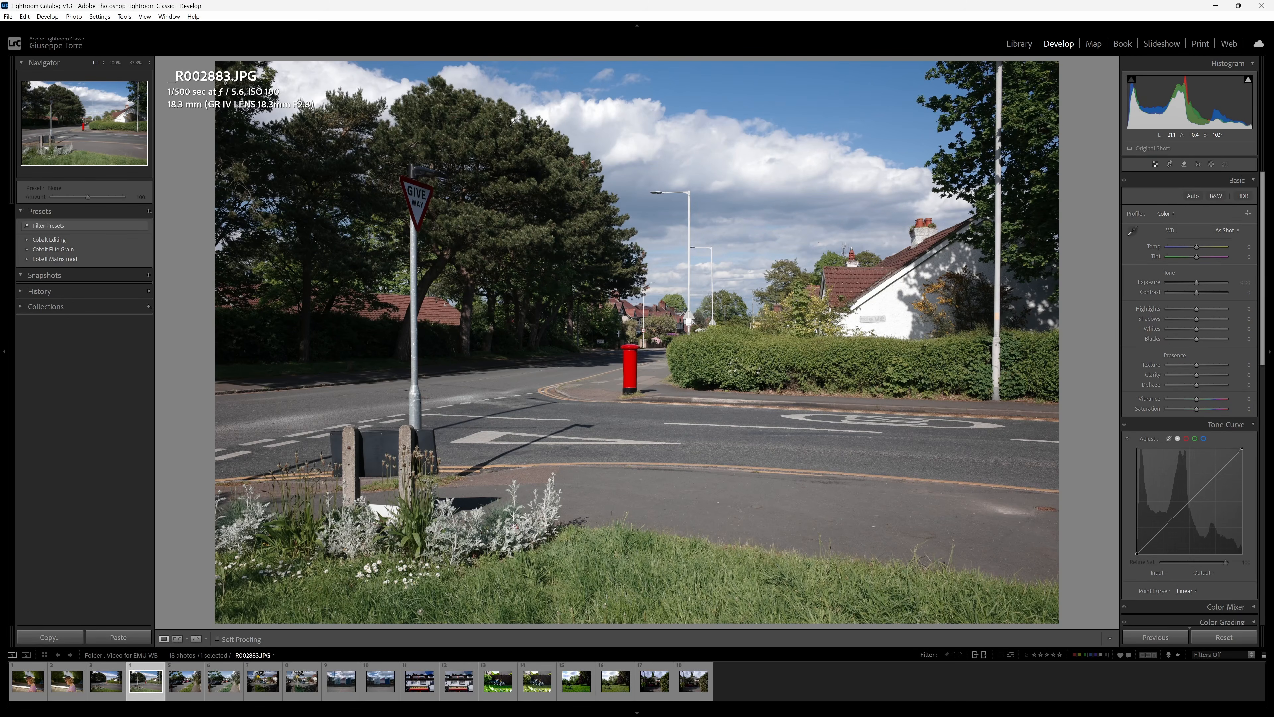
Apply the Ricoh Positive Film (S) profile to _R002883.DNG and set its white balance to Daylight.
{"action": "key", "text": "Left"}
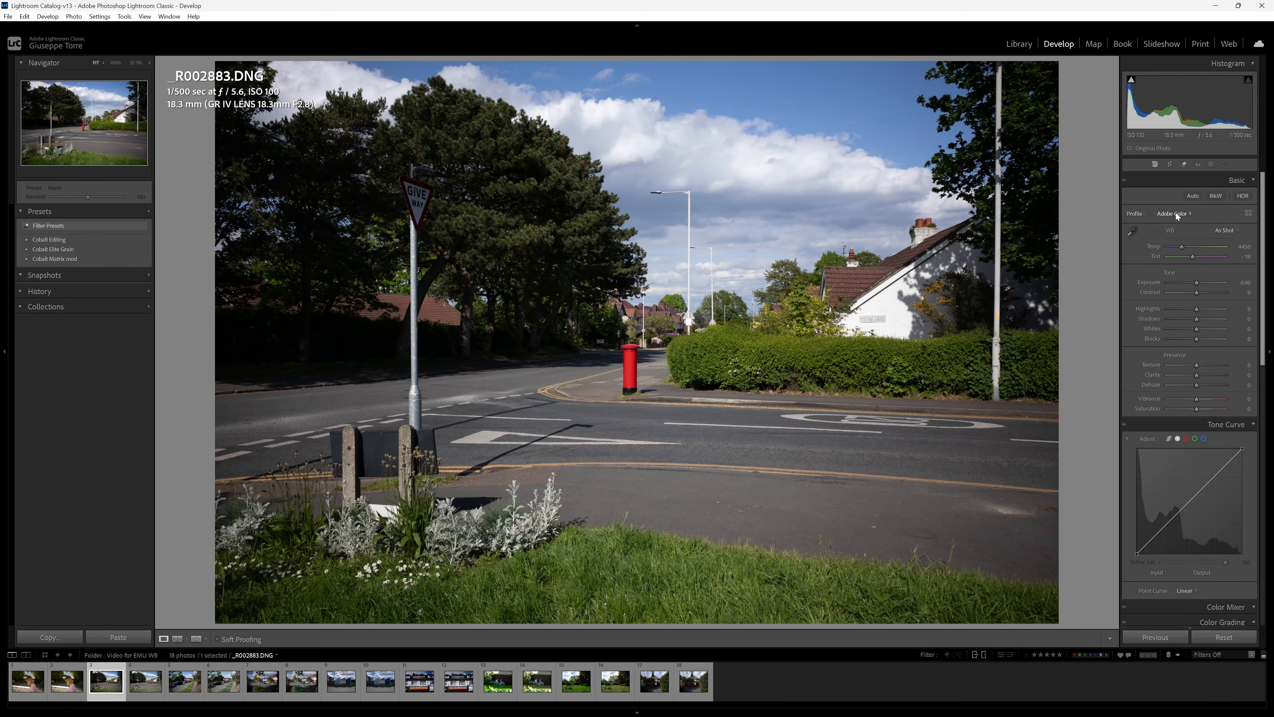
{"action": "left_click", "coordinate": [1176, 215]}
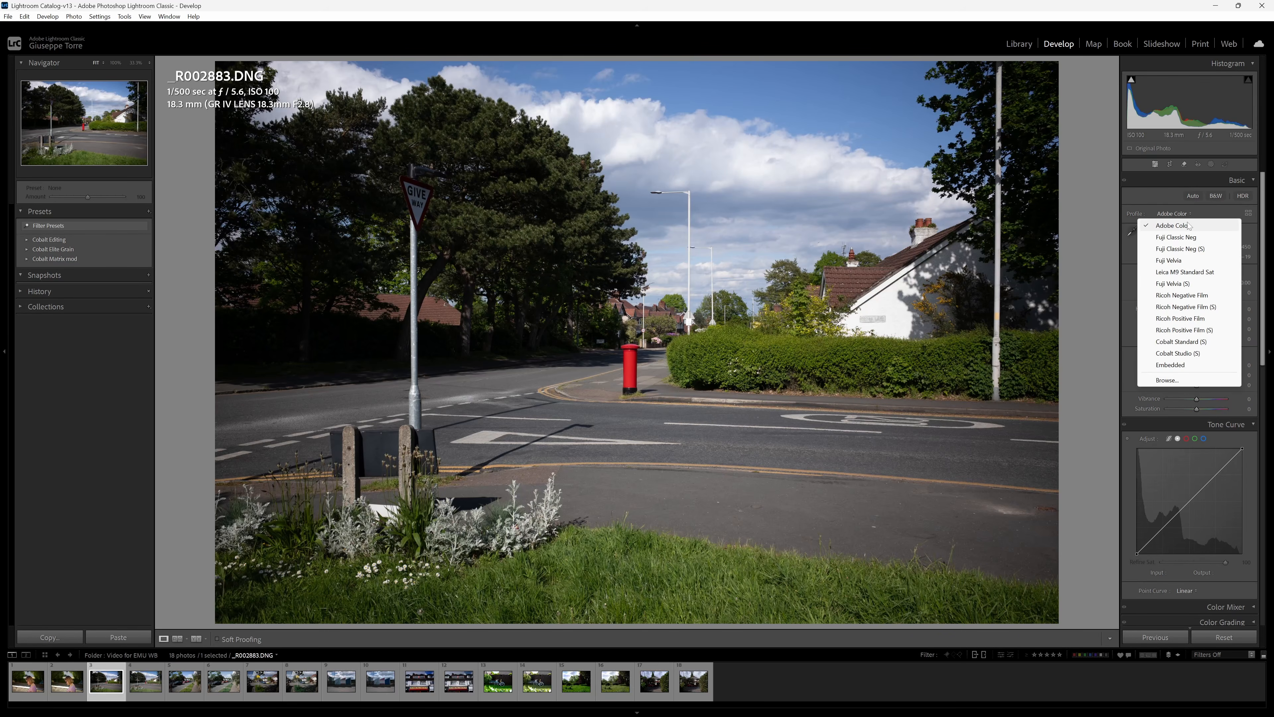
{"action": "left_click", "coordinate": [1184, 330]}
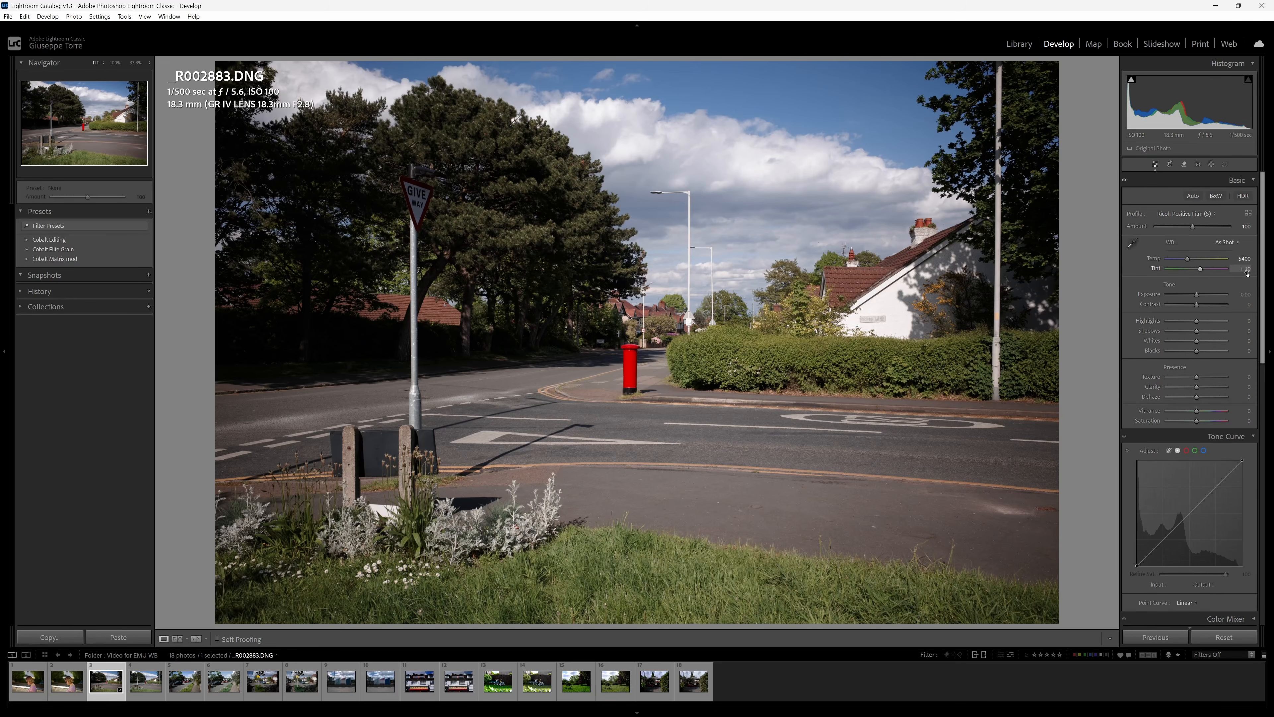
{"action": "left_click", "coordinate": [1227, 243]}
{"action": "left_click", "coordinate": [1214, 276]}
Compare the edited _R002883.DNG with its JPG version and inspect the DNG's lens correction settings.
{"action": "key", "text": "Right"}
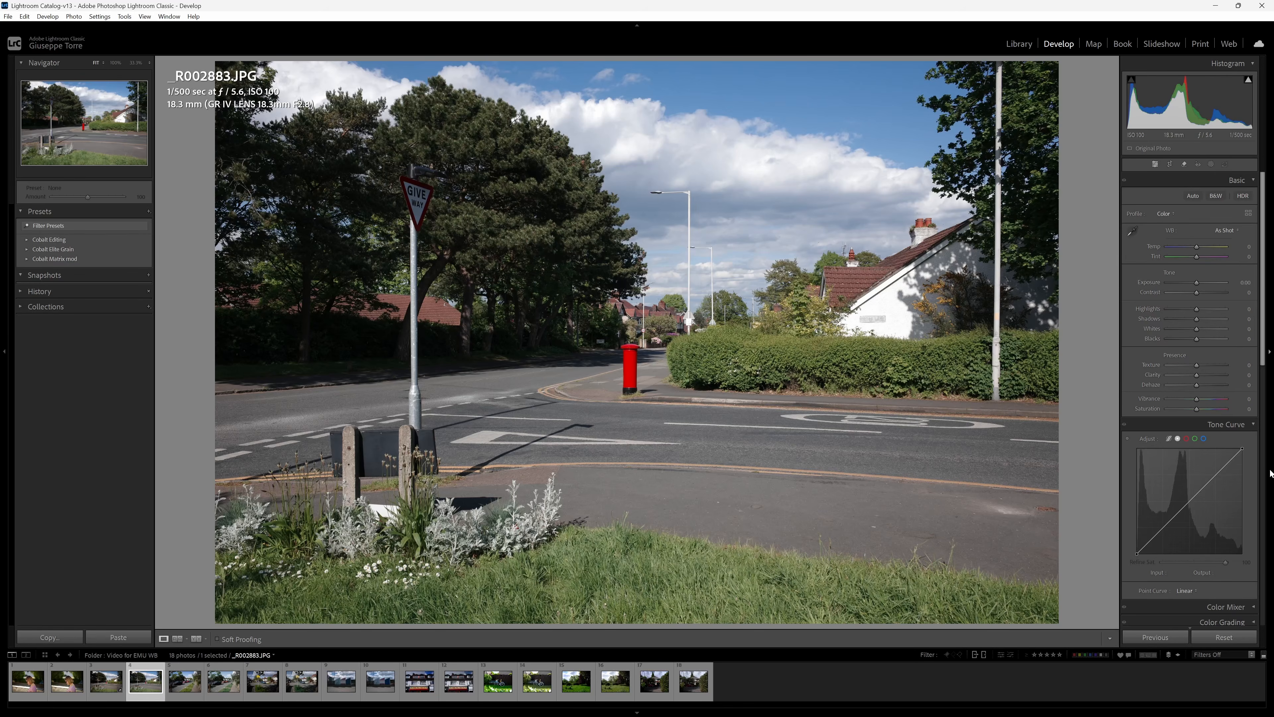
{"action": "key", "text": "Left"}
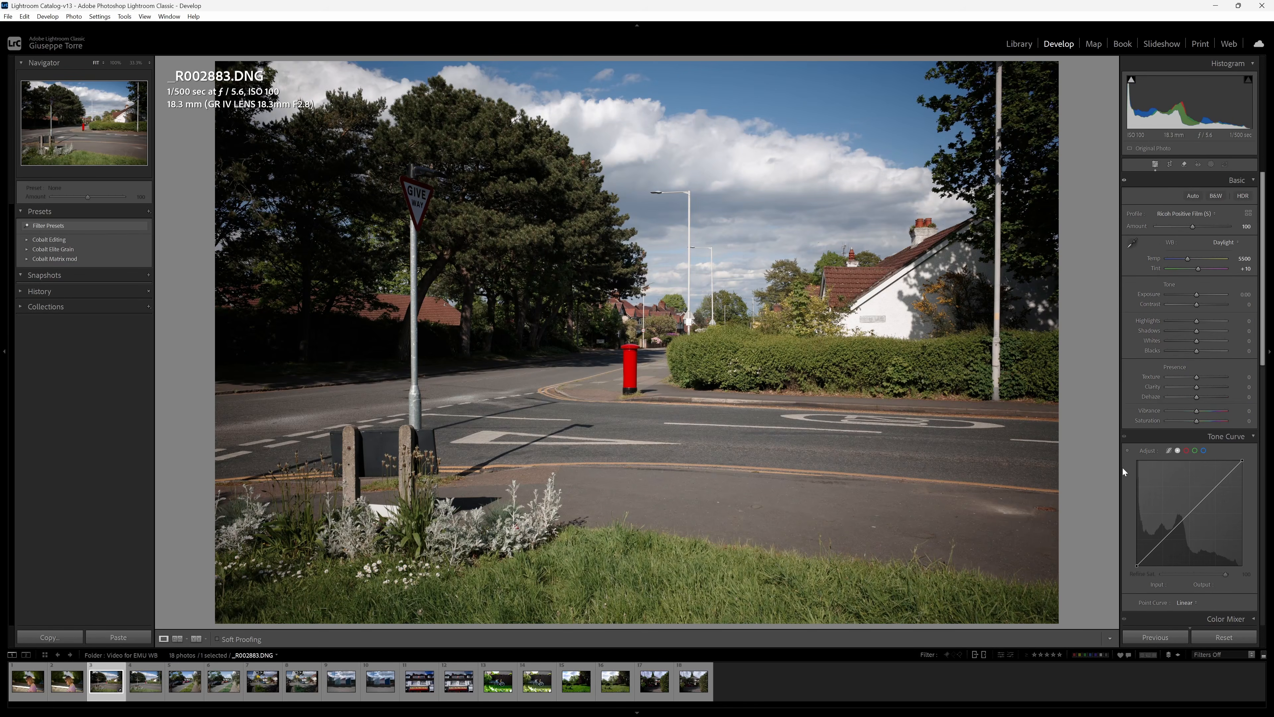
{"action": "scroll", "coordinate": [1123, 468], "scroll_direction": "down", "scroll_amount": 10}
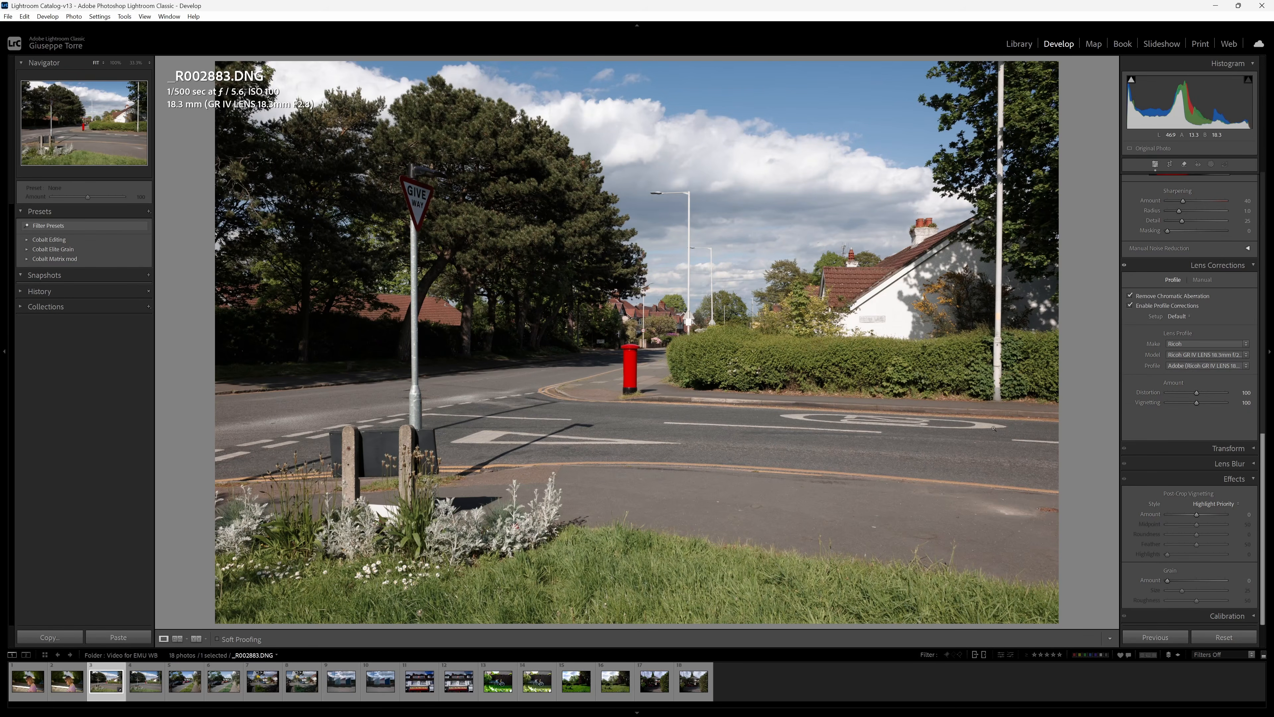
Set _R002883.JPG as the reference photo beside the active _R002883.DNG and hide the presets area to enlarge the comparison.
{"action": "key", "text": "Right"}
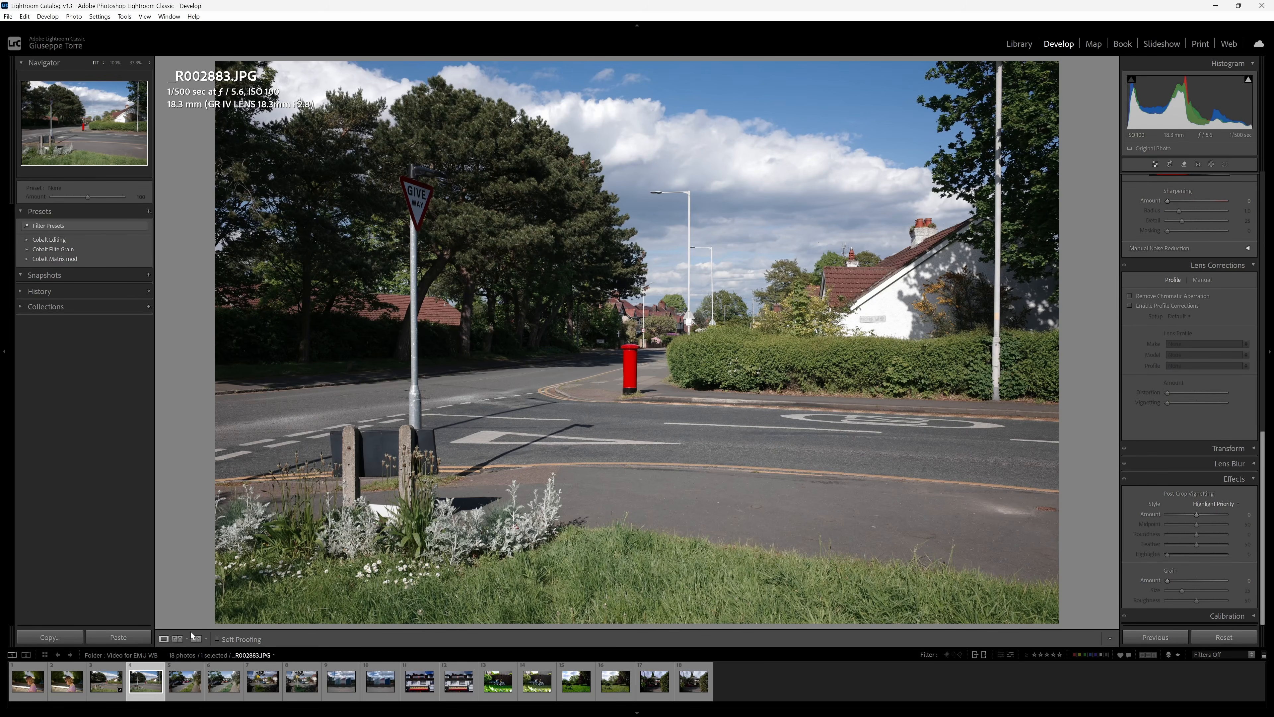
{"action": "left_click", "coordinate": [177, 639]}
{"action": "left_click", "coordinate": [106, 682]}
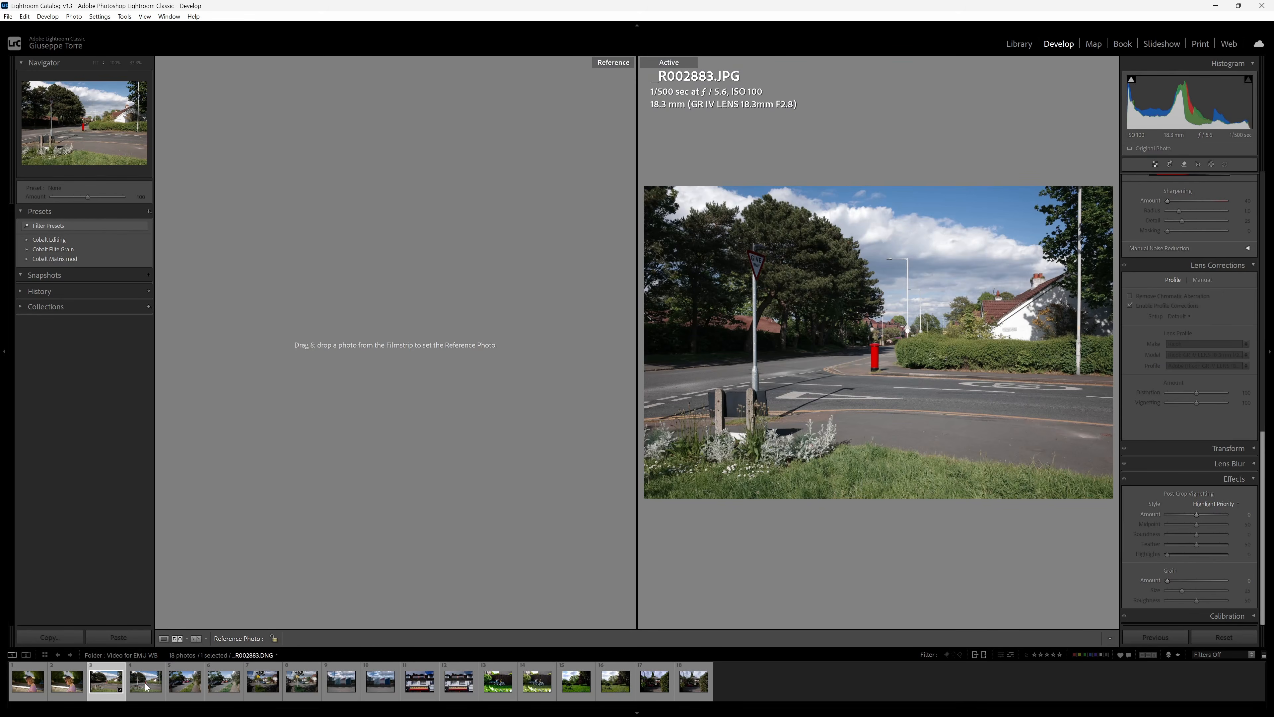
{"action": "left_click_drag", "start_coordinate": [146, 687], "coordinate": [396, 346]}
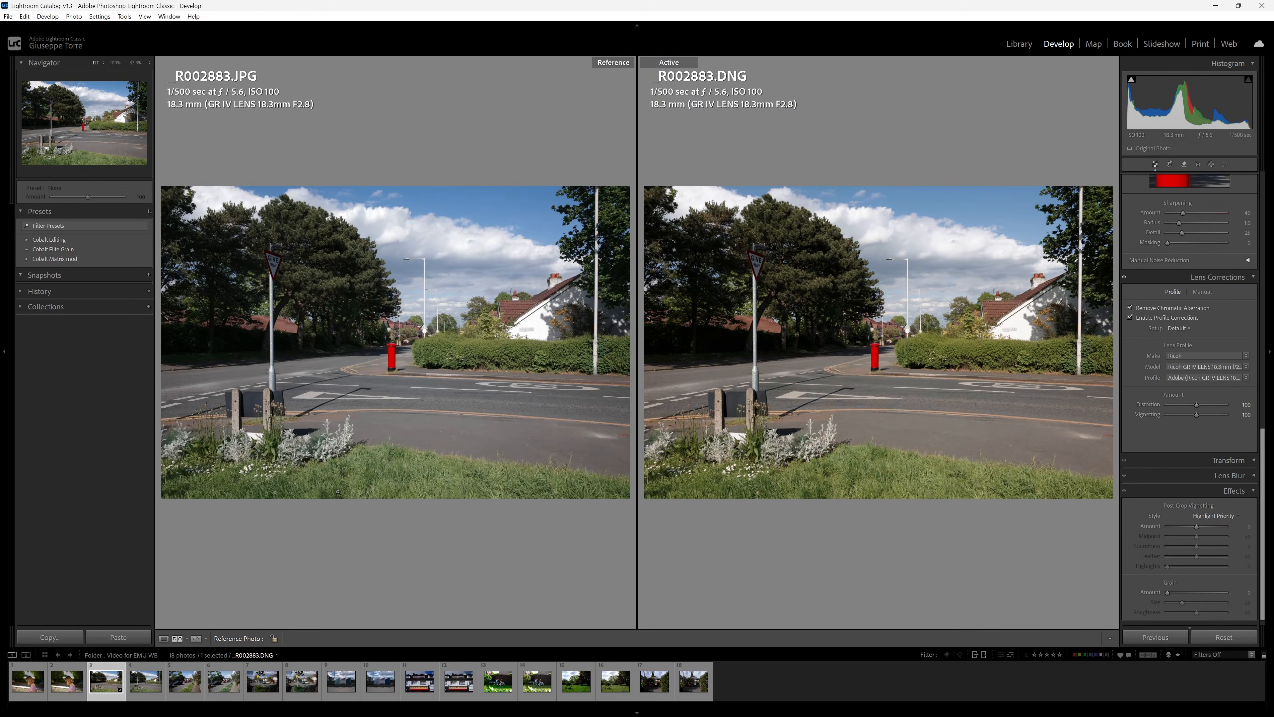
{"action": "key", "text": "F7"}
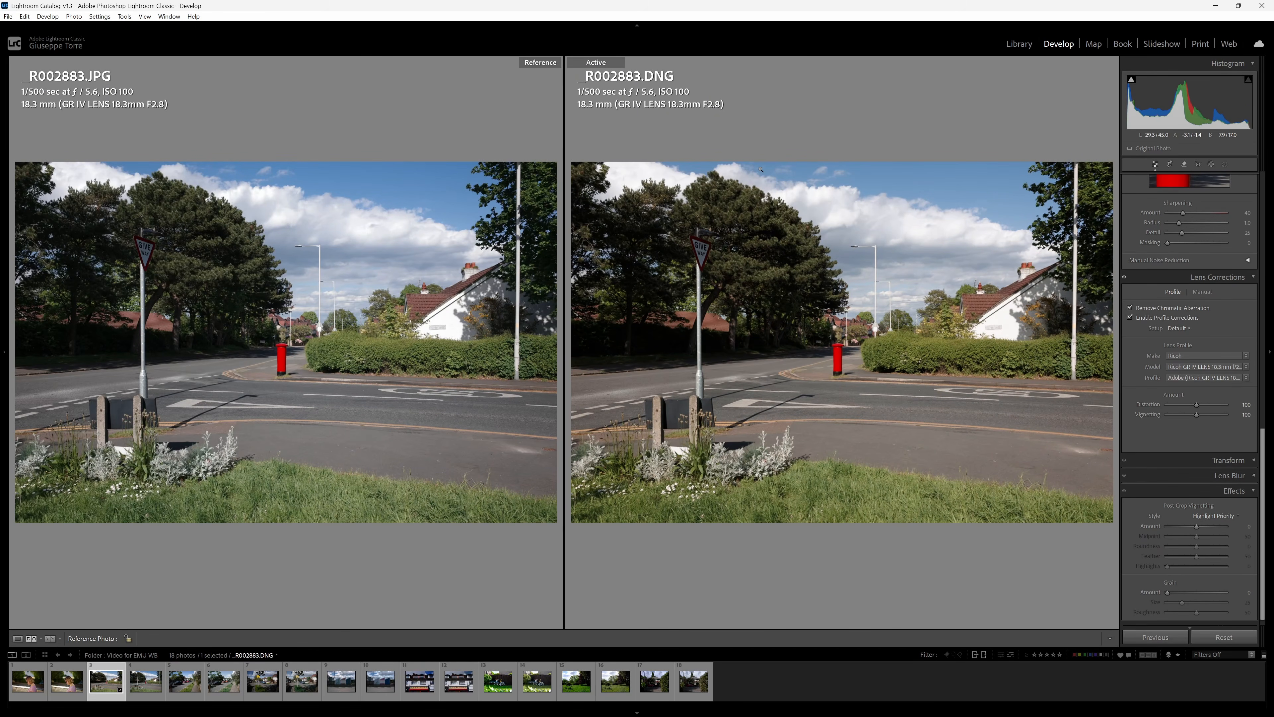
Compare both versions closely around the red postbox, and set the white balance temperature of _R002883.DNG to 4800.
{"action": "left_click", "coordinate": [304, 273]}
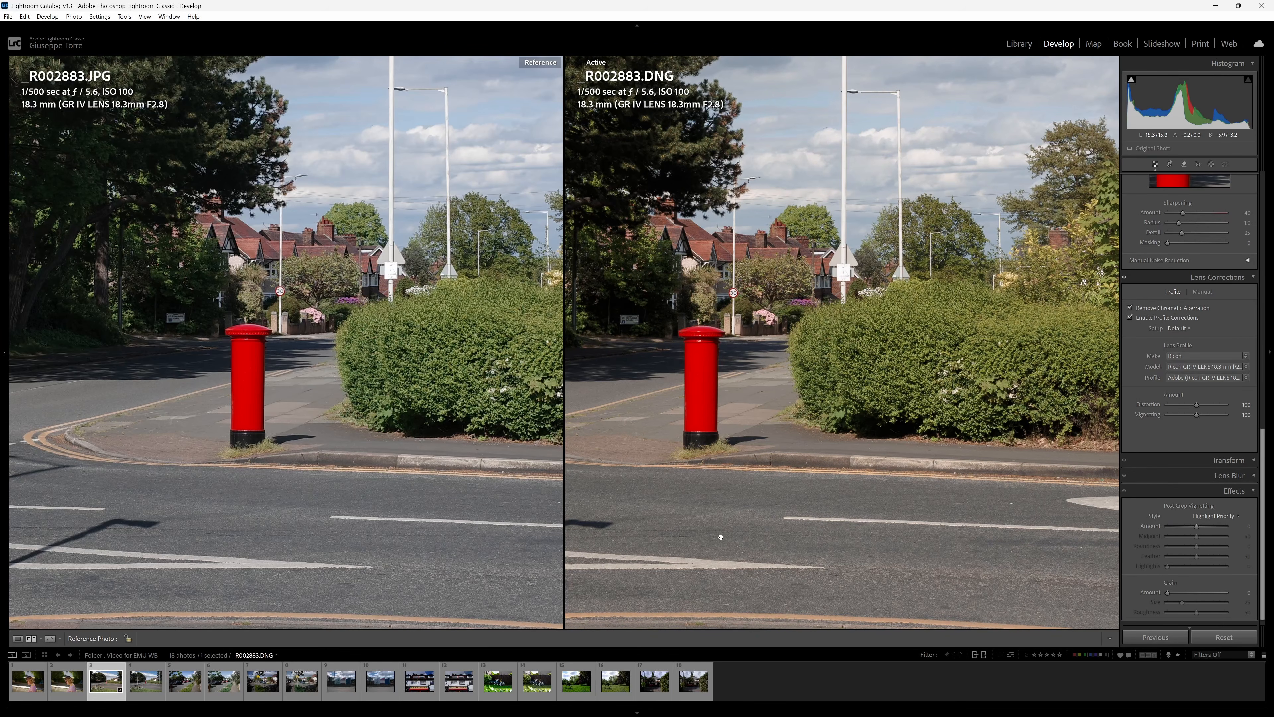
{"action": "left_click", "coordinate": [720, 537]}
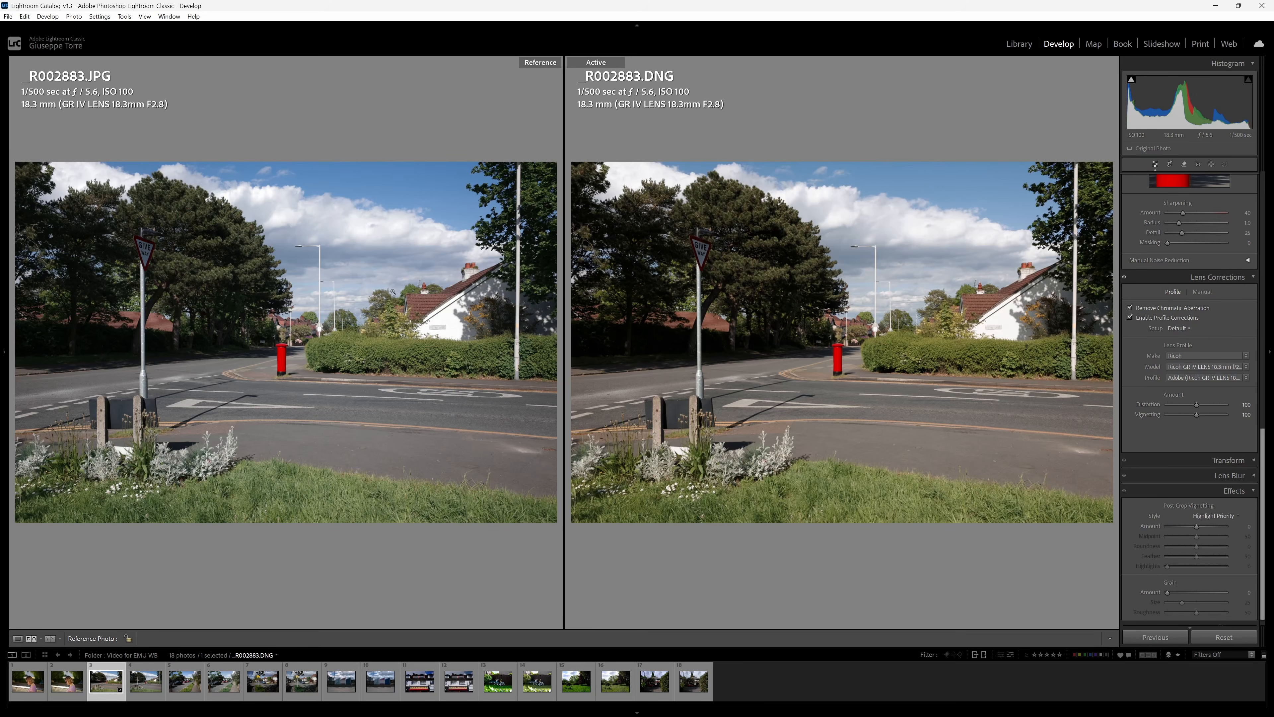
{"action": "scroll", "coordinate": [1187, 279], "scroll_direction": "up", "scroll_amount": 10}
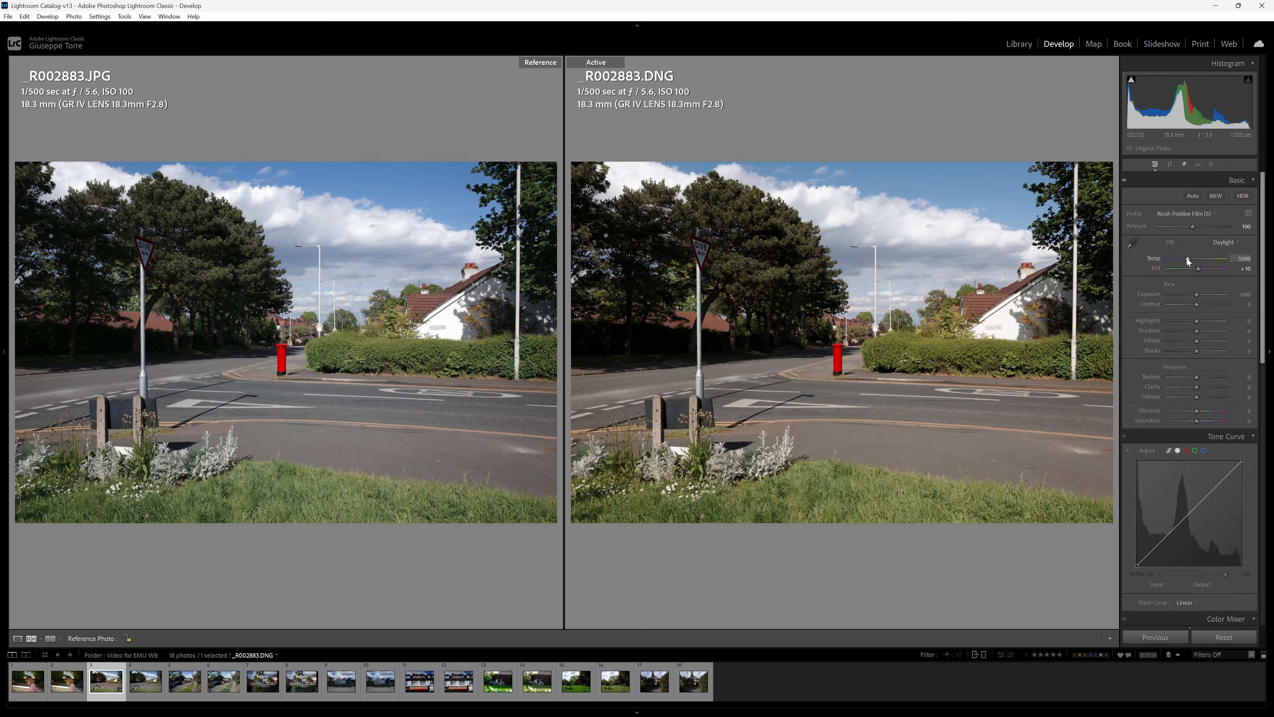
{"action": "left_click_drag", "start_coordinate": [1188, 258], "coordinate": [1184, 260]}
{"action": "left_click_drag", "start_coordinate": [1186, 261], "coordinate": [1184, 261]}
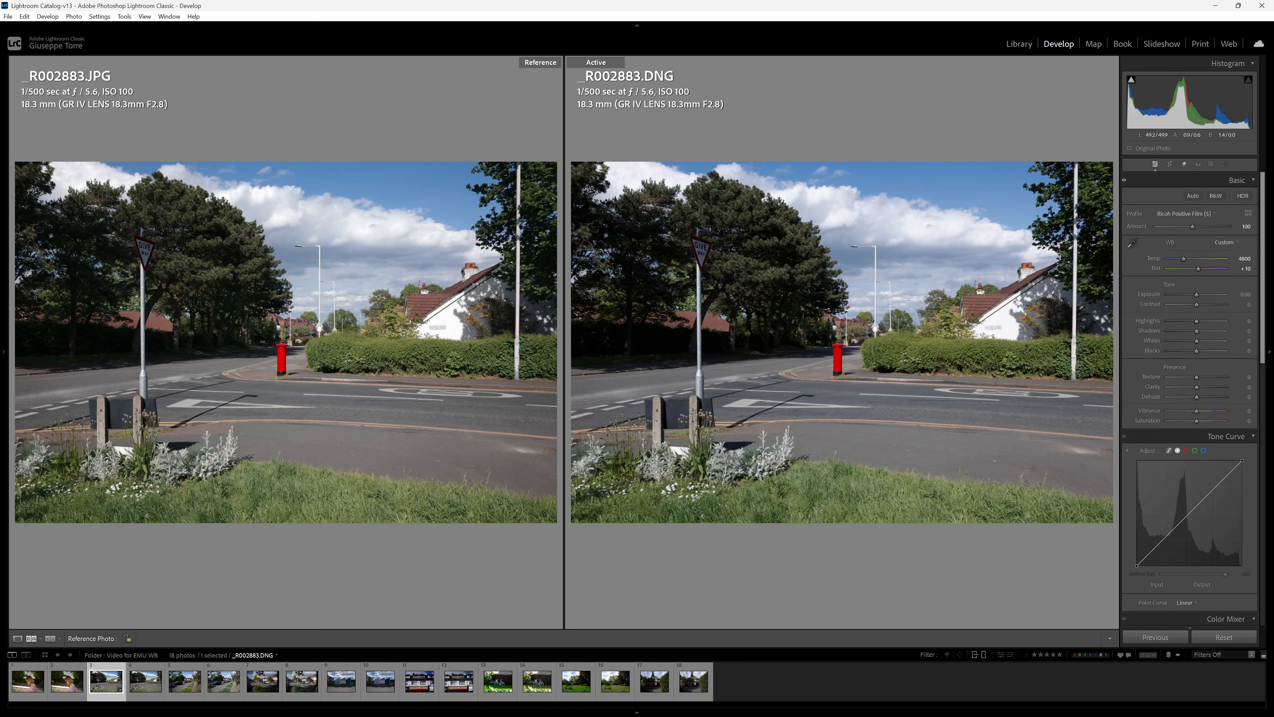
Make _R002891.DNG the active photo and set _R002891.JPG as its reference.
{"action": "left_click", "coordinate": [305, 683]}
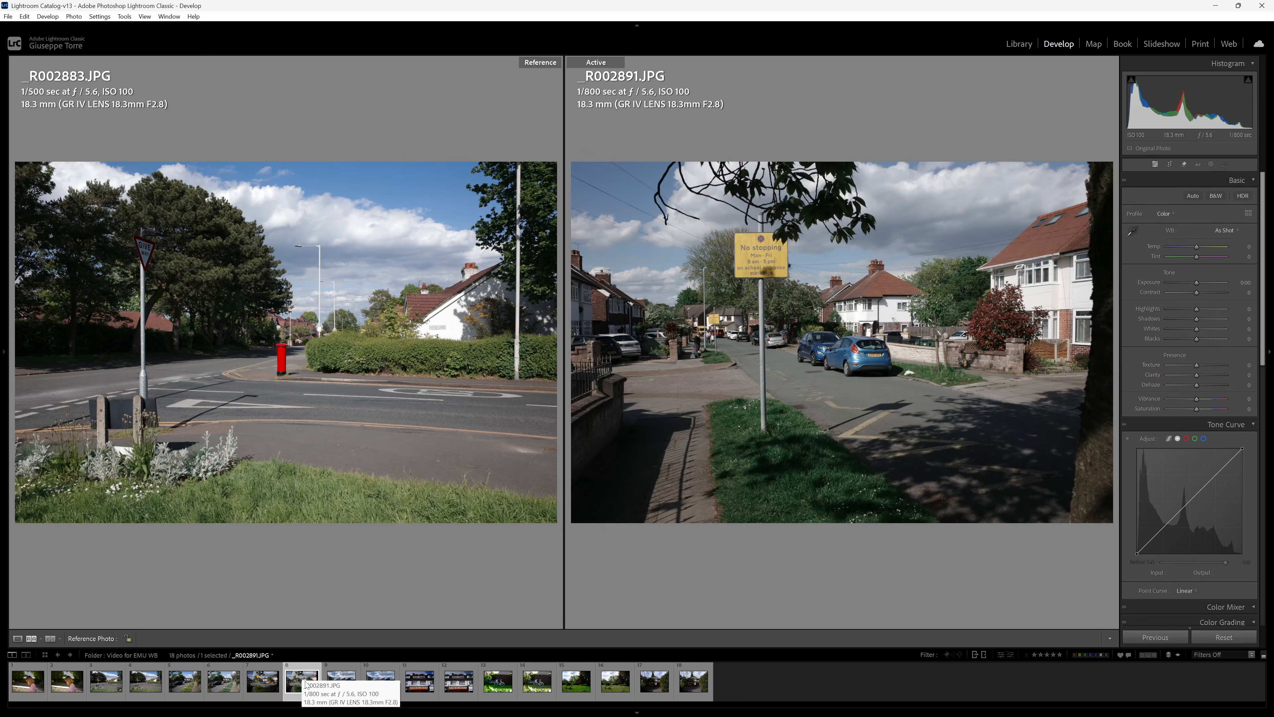
{"action": "key", "text": "Left"}
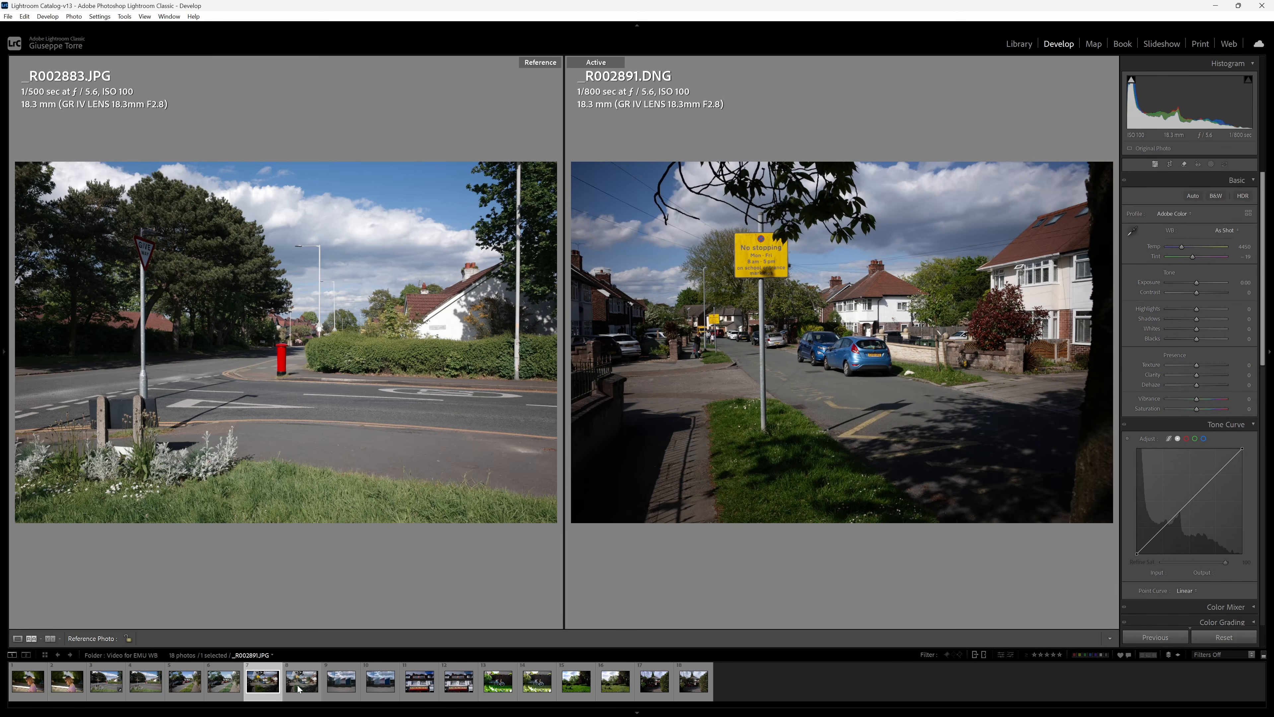
{"action": "left_click_drag", "start_coordinate": [298, 688], "coordinate": [286, 351]}
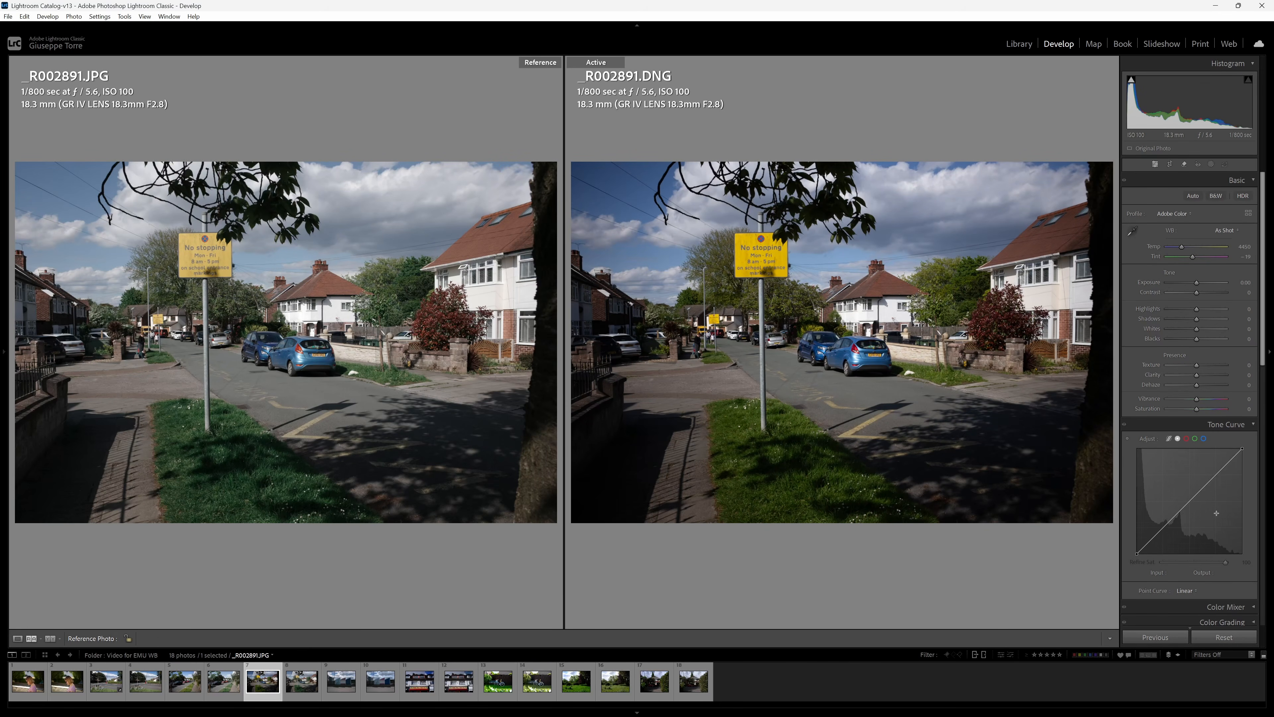
Apply the Ricoh Negative Film (S) profile to _R002891.DNG and set its white balance to Daylight.
{"action": "scroll", "coordinate": [1165, 394], "scroll_direction": "down", "scroll_amount": 10}
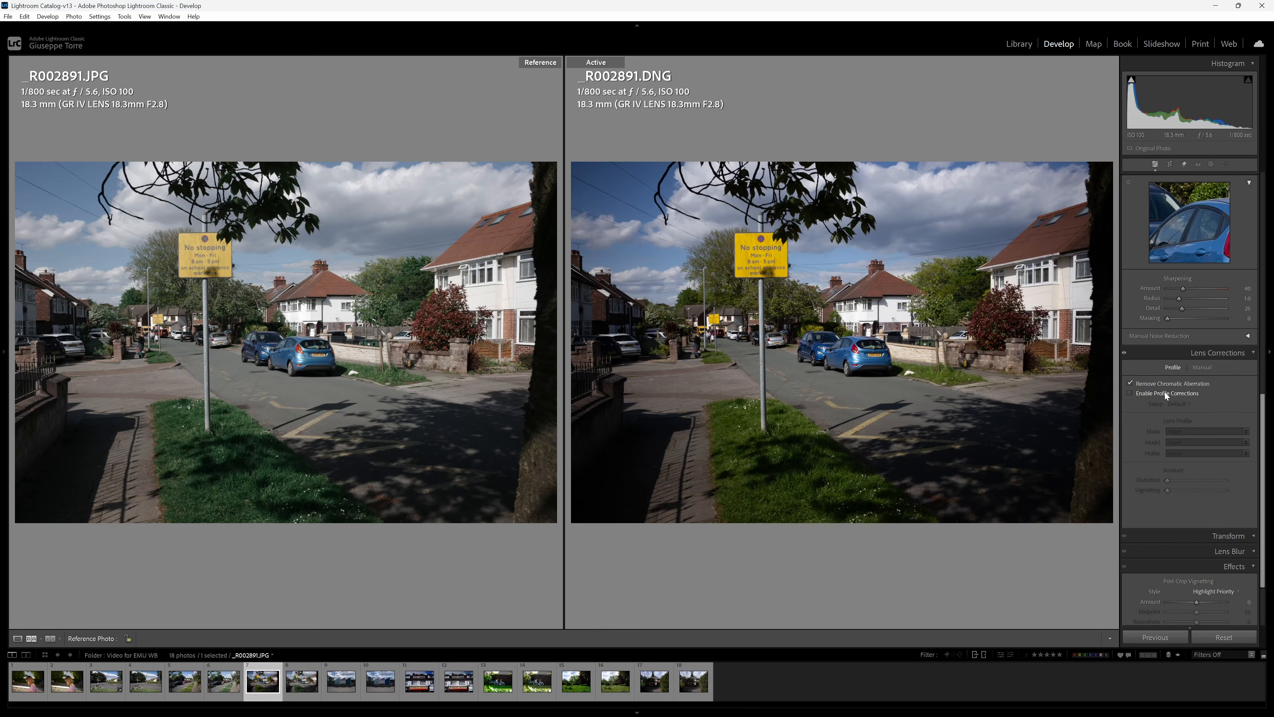
{"action": "scroll", "coordinate": [1165, 393], "scroll_direction": "up", "scroll_amount": 10}
{"action": "left_click", "coordinate": [1176, 215]}
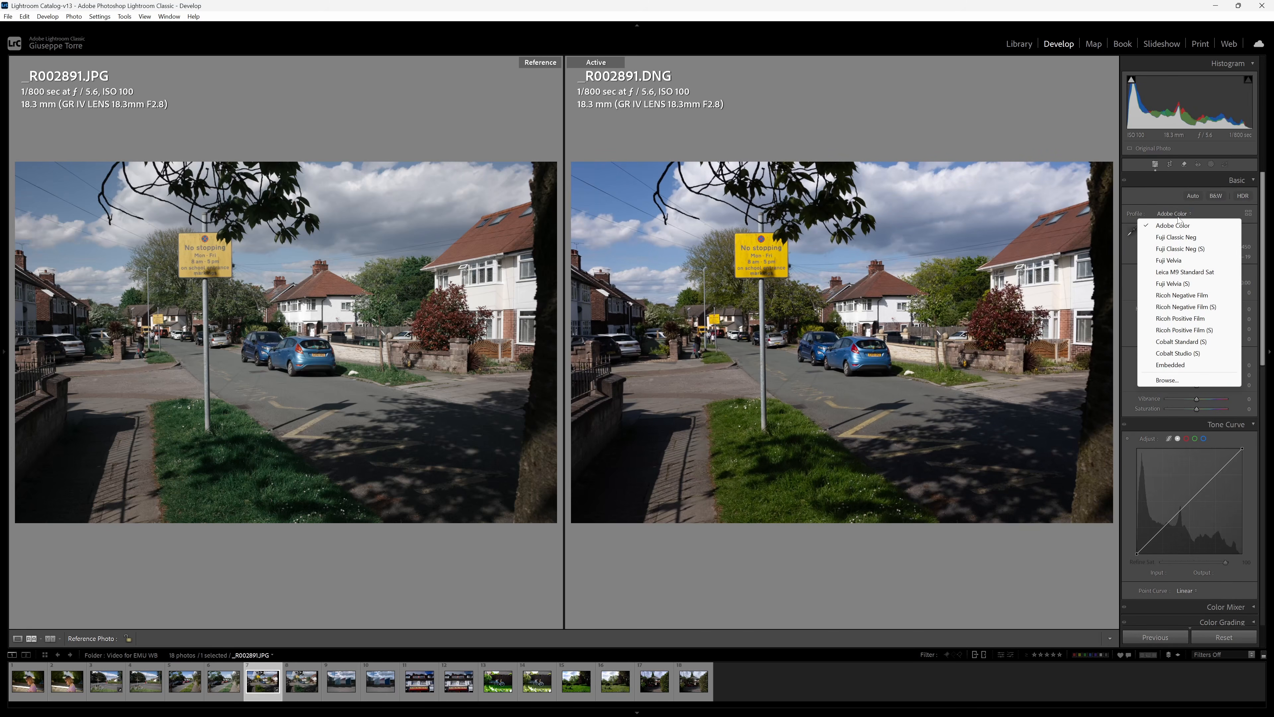
{"action": "left_click", "coordinate": [1186, 306]}
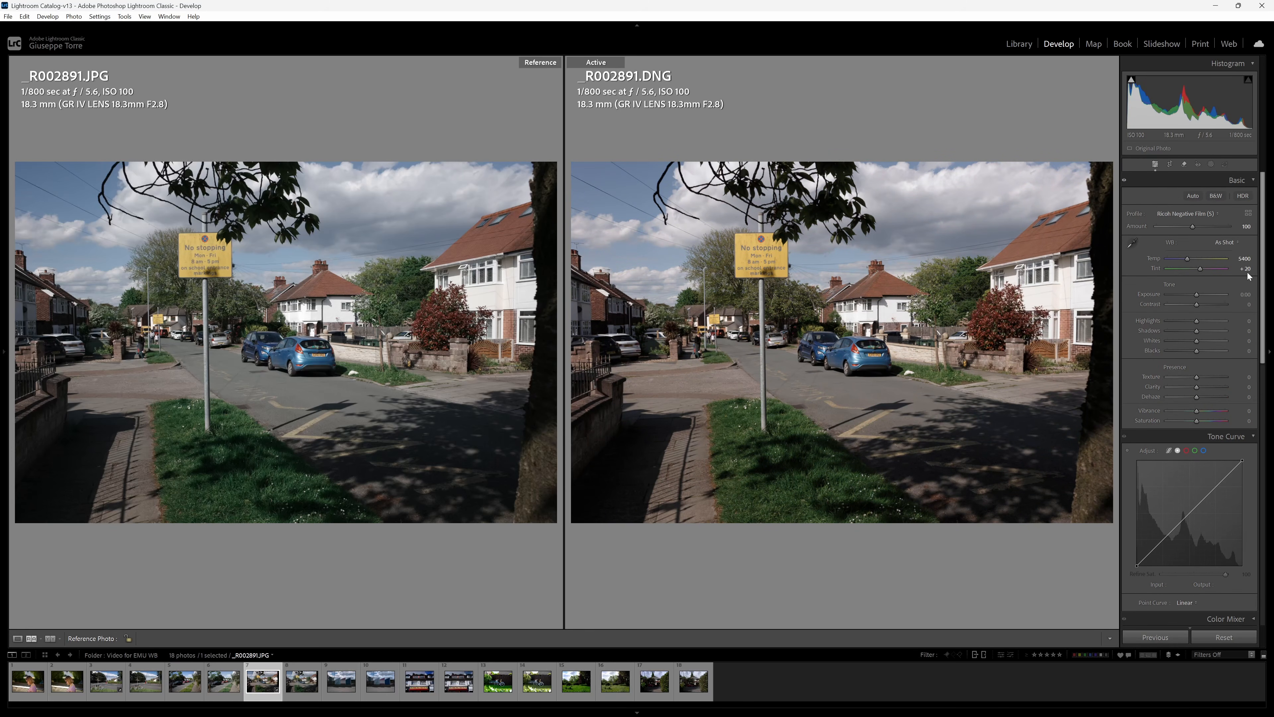
{"action": "left_click", "coordinate": [1227, 243]}
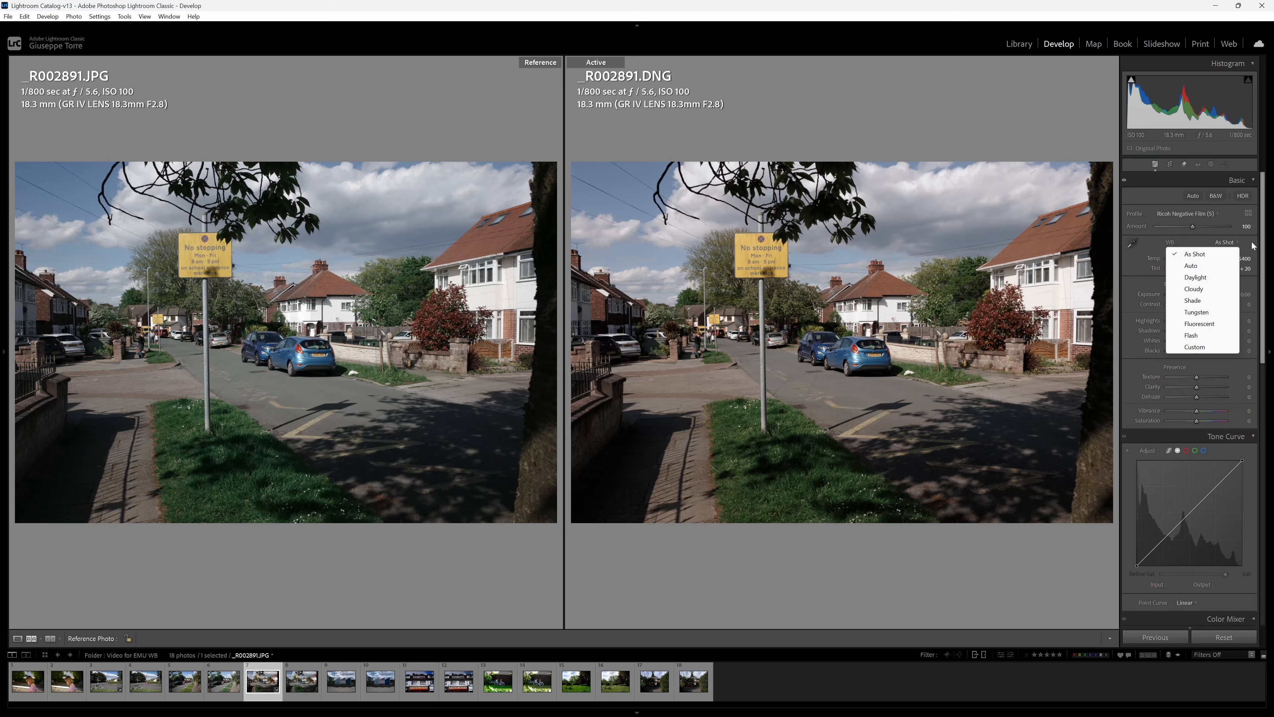
{"action": "left_click", "coordinate": [1238, 243]}
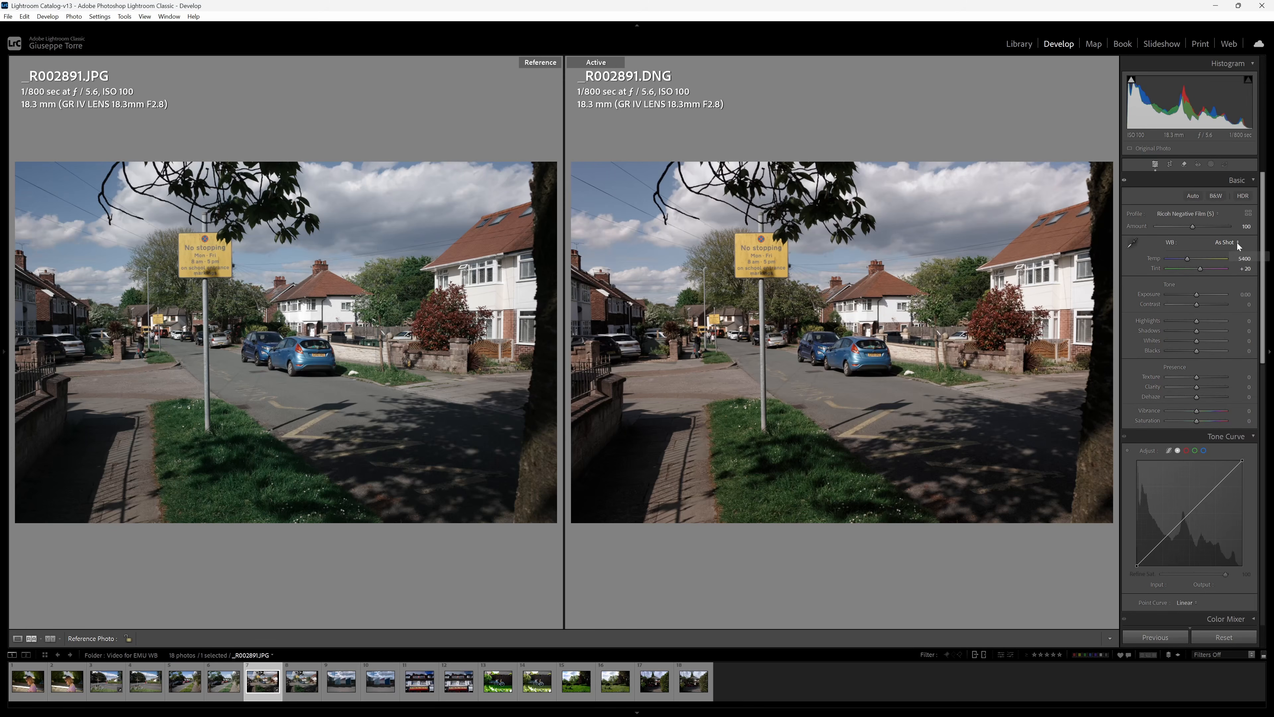
{"action": "left_click", "coordinate": [1241, 255]}
Compare the yellow No stopping sign and the street in _R002891.DNG and its JPG reference at close zoom.
{"action": "left_click", "coordinate": [712, 296]}
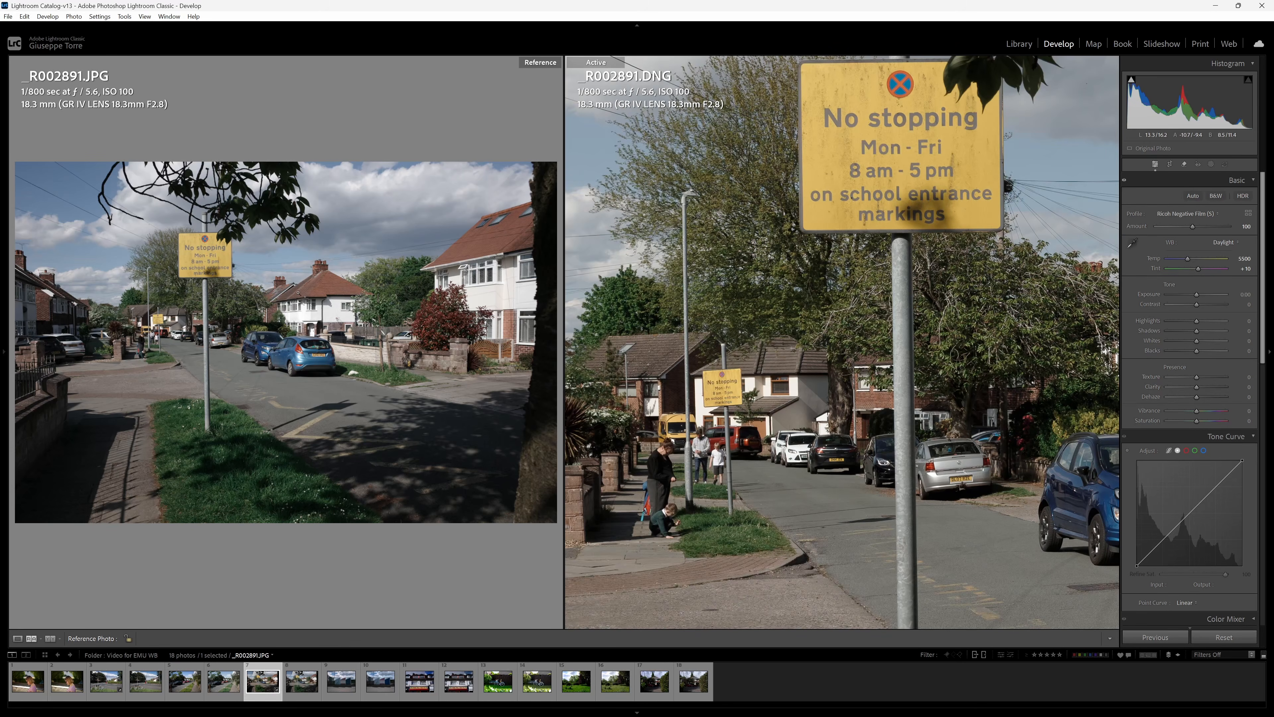
{"action": "left_click", "coordinate": [299, 292]}
{"action": "left_click_drag", "start_coordinate": [306, 229], "coordinate": [308, 231]}
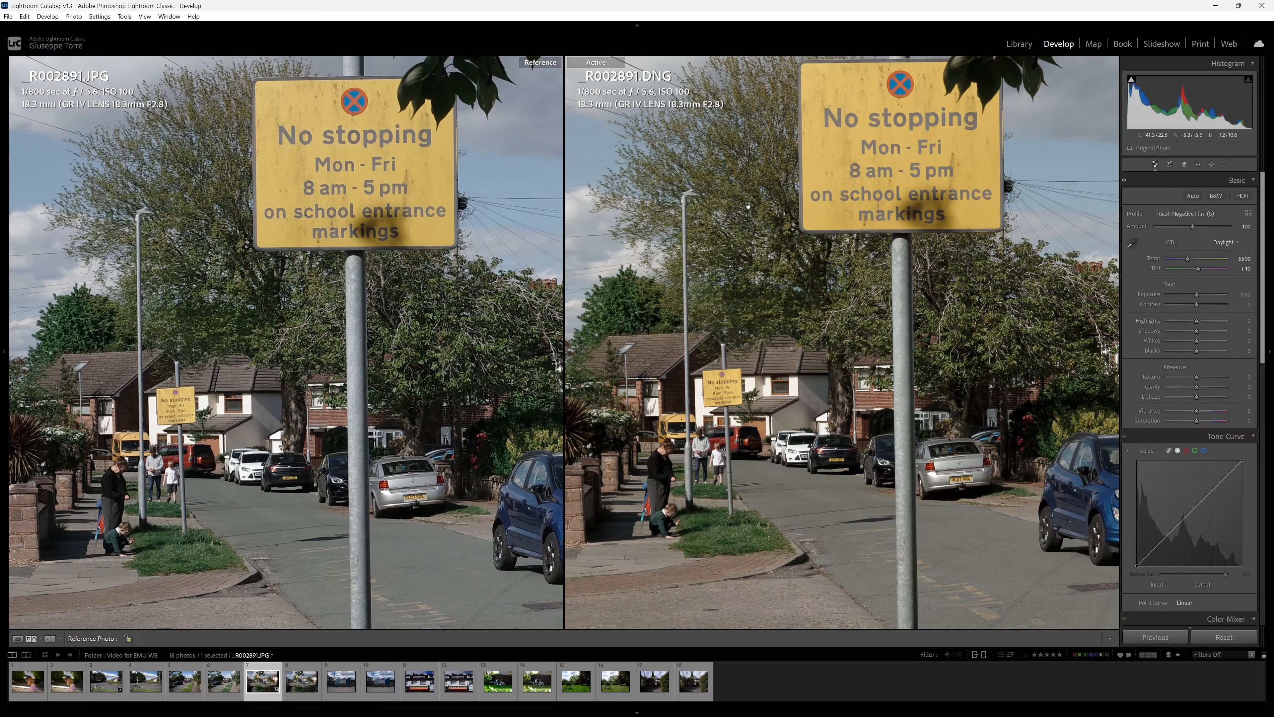
{"action": "left_click", "coordinate": [843, 607]}
{"action": "left_click", "coordinate": [1099, 570]}
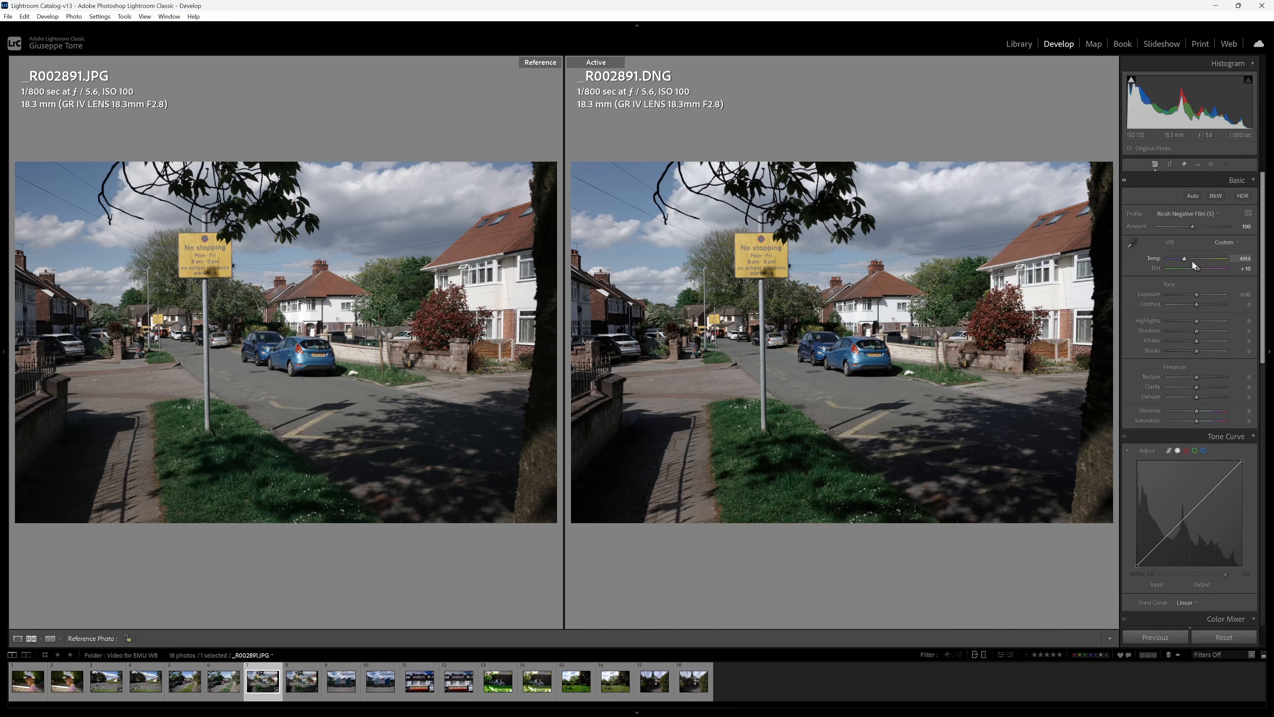
Return _R002891.DNG to its as-shot white balance and apply the Ricoh Negative Film profile.
{"action": "left_click", "coordinate": [1182, 236]}
{"action": "left_click", "coordinate": [1195, 241]}
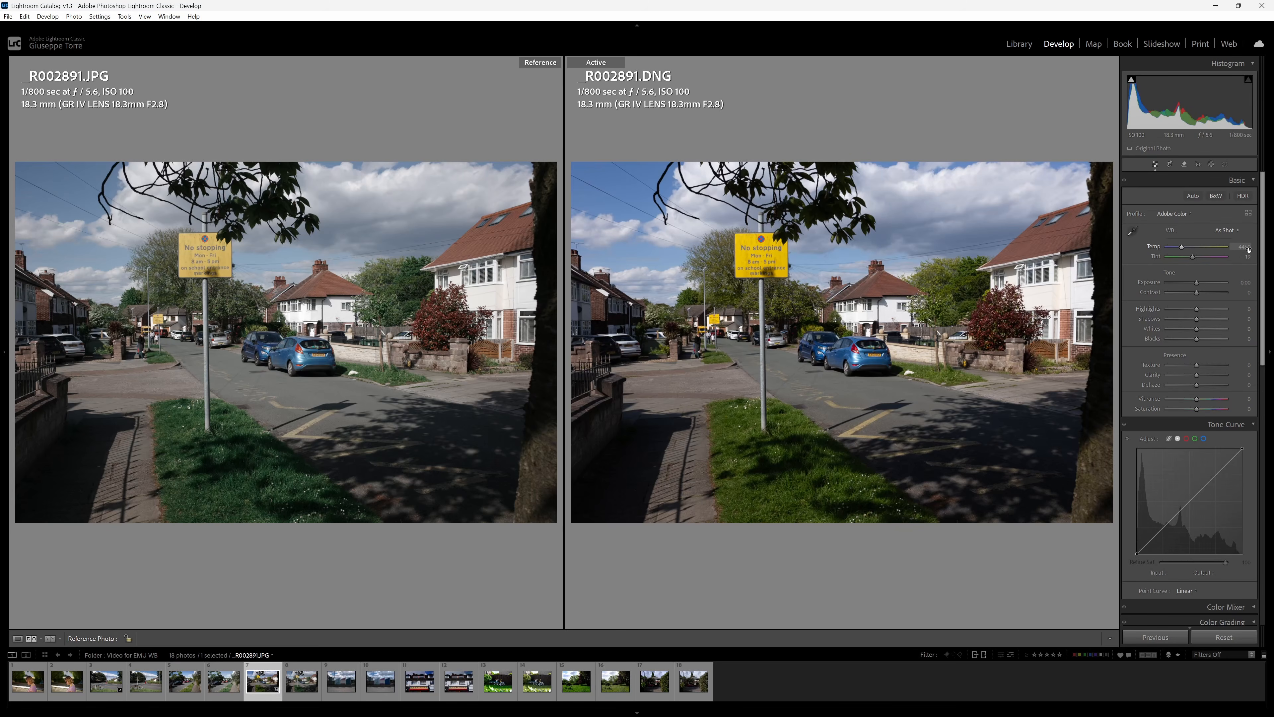
{"action": "left_click", "coordinate": [1174, 214]}
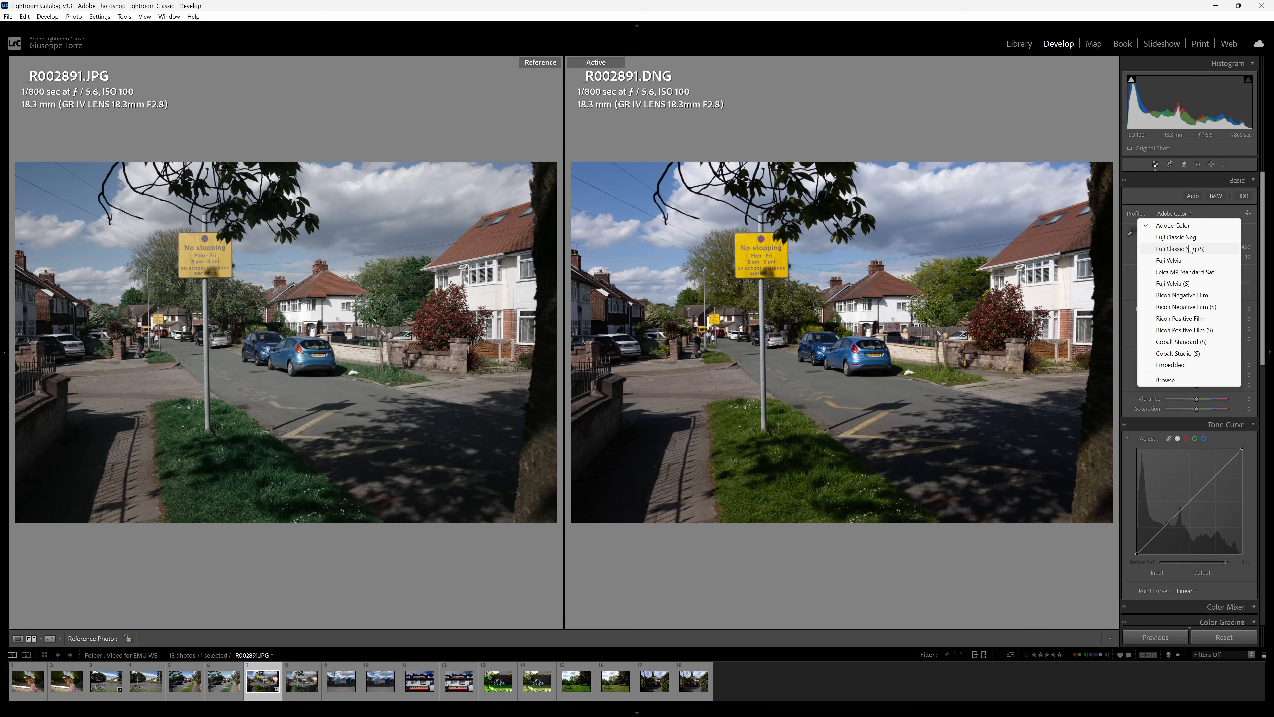
{"action": "left_click", "coordinate": [1182, 295]}
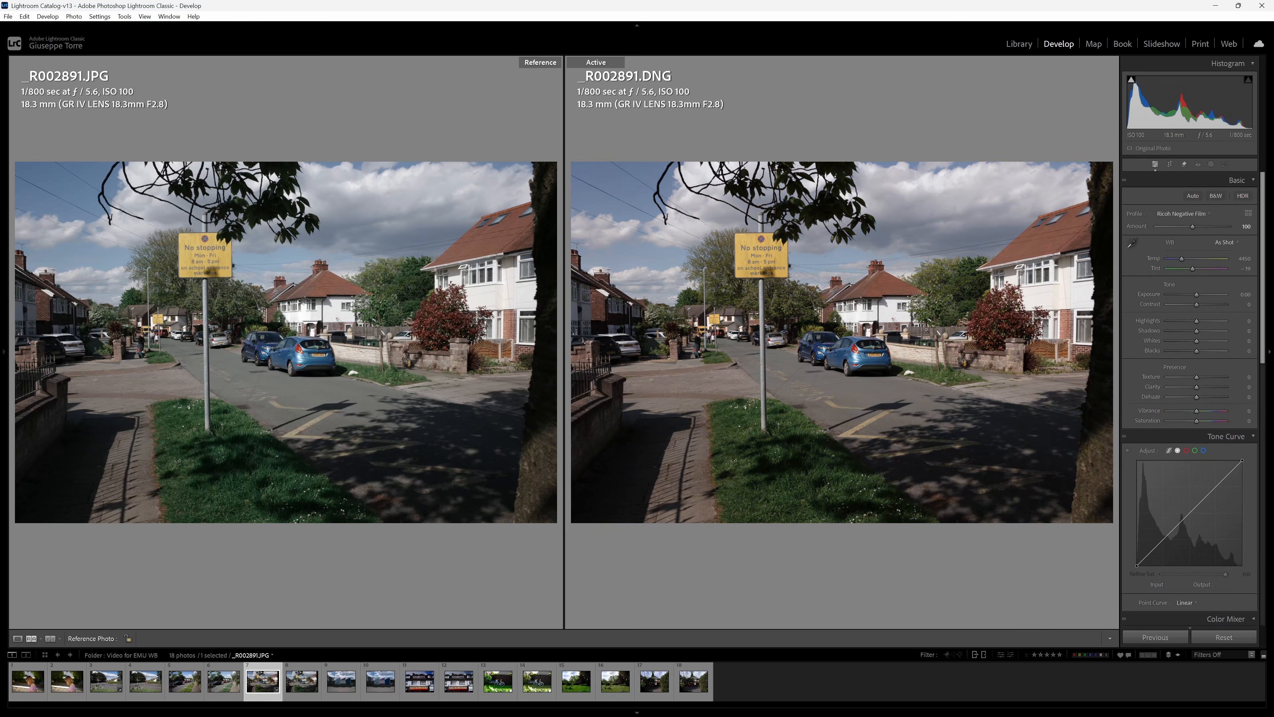
Match the road colour of _R002891.DNG to the JPG by setting the temperature to 3942 and the tint to -24.
{"action": "left_click", "coordinate": [785, 375]}
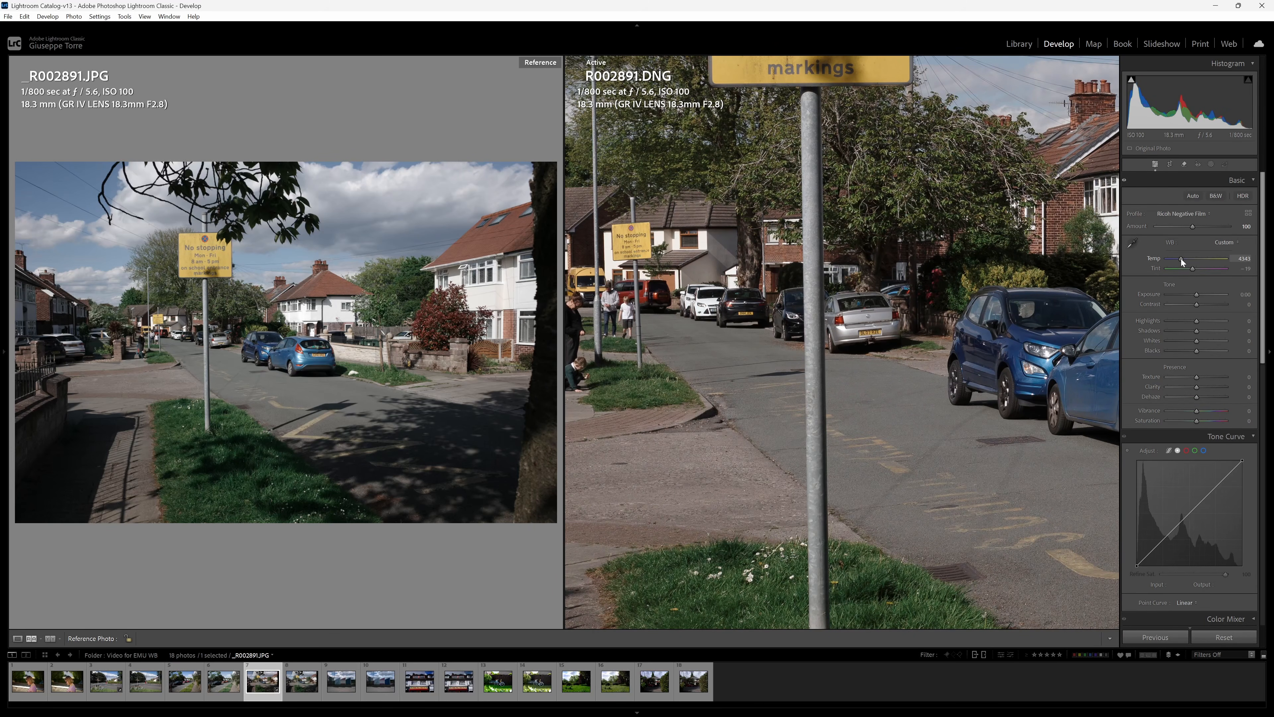
{"action": "left_click_drag", "start_coordinate": [1180, 259], "coordinate": [1178, 259]}
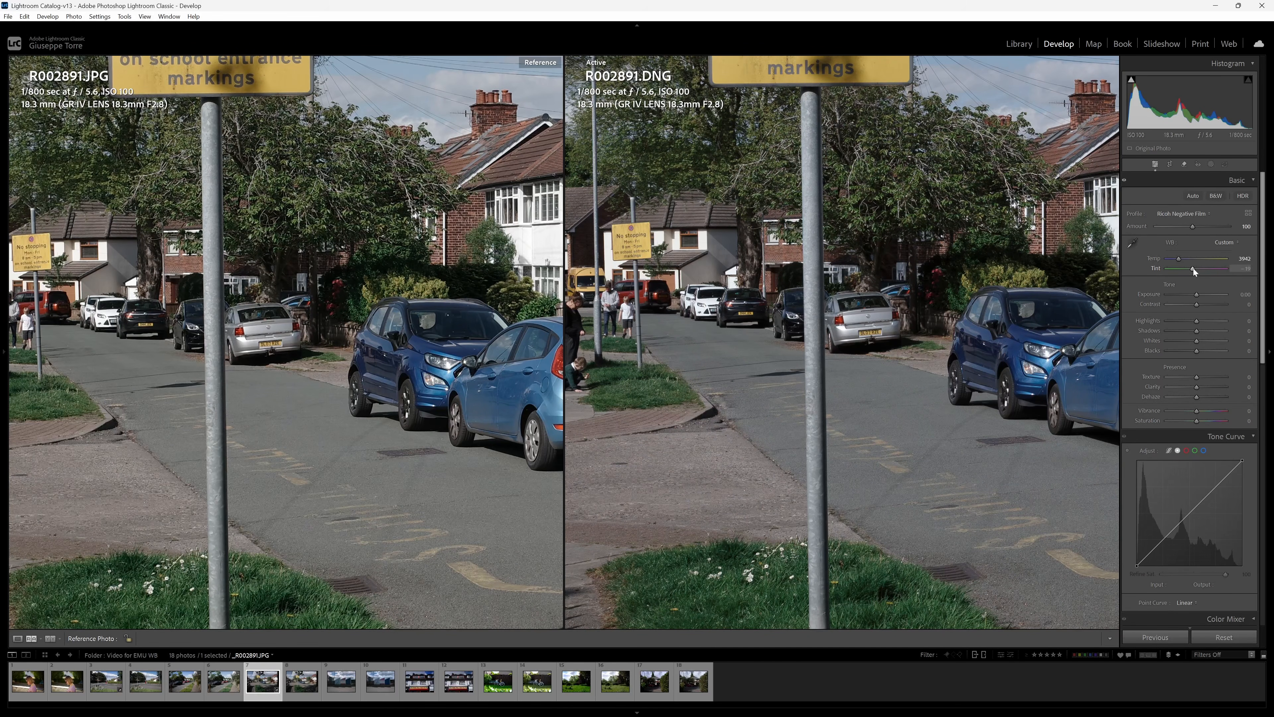
{"action": "left_click_drag", "start_coordinate": [1194, 268], "coordinate": [1192, 268]}
{"action": "left_click", "coordinate": [718, 309]}
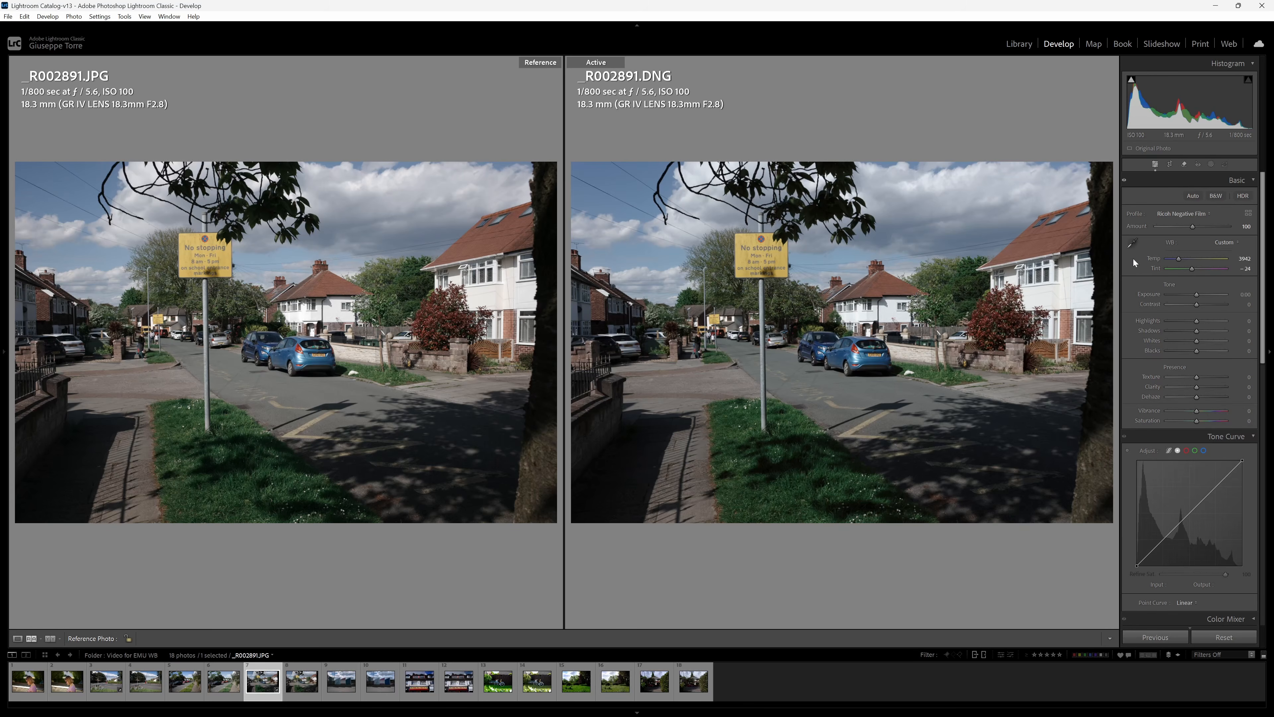
Show _DSU1049.RAF beside its JPG reference and apply the Fuji Velvia (S) profile to the raw file.
{"action": "left_click", "coordinate": [464, 683]}
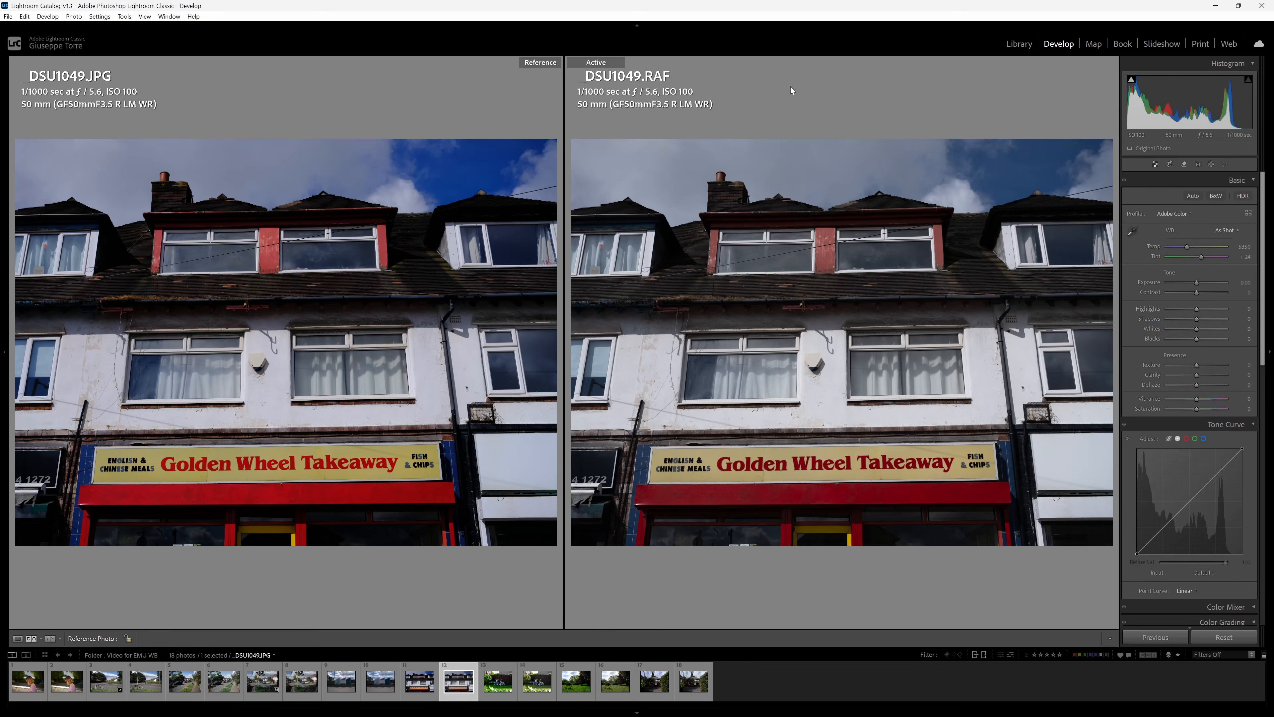
{"action": "left_click", "coordinate": [1176, 214]}
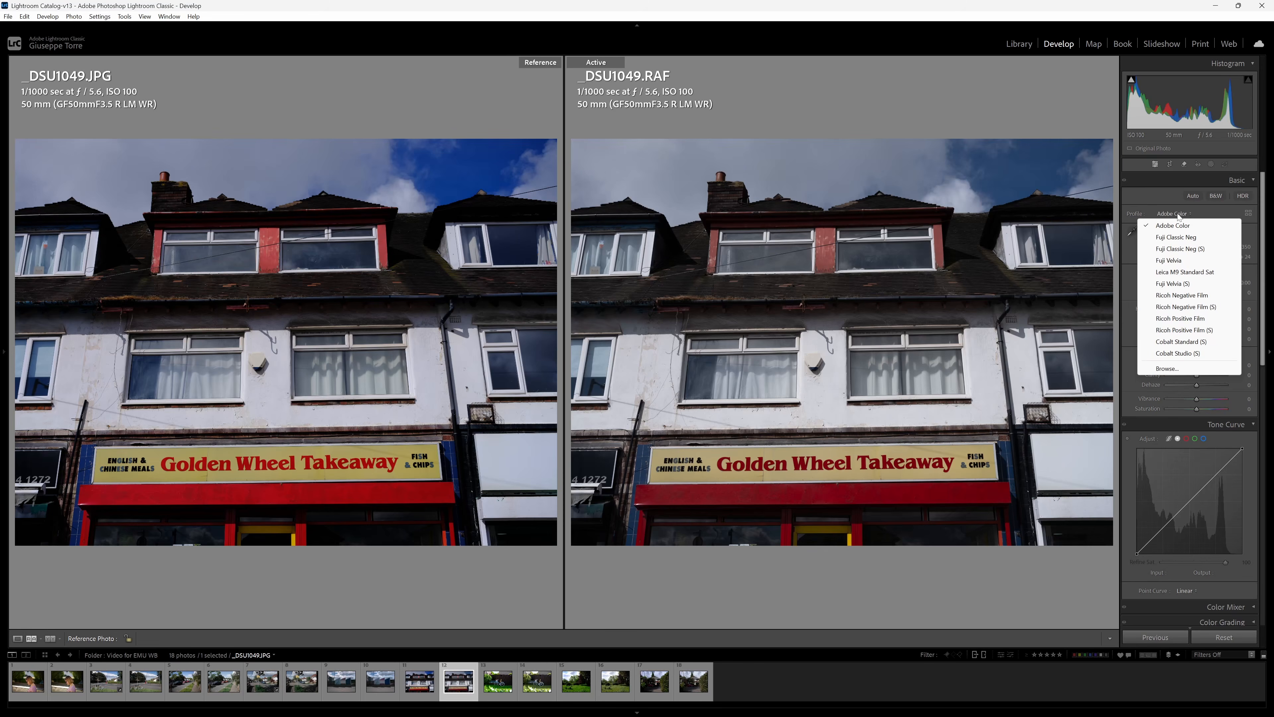
{"action": "left_click", "coordinate": [1172, 284]}
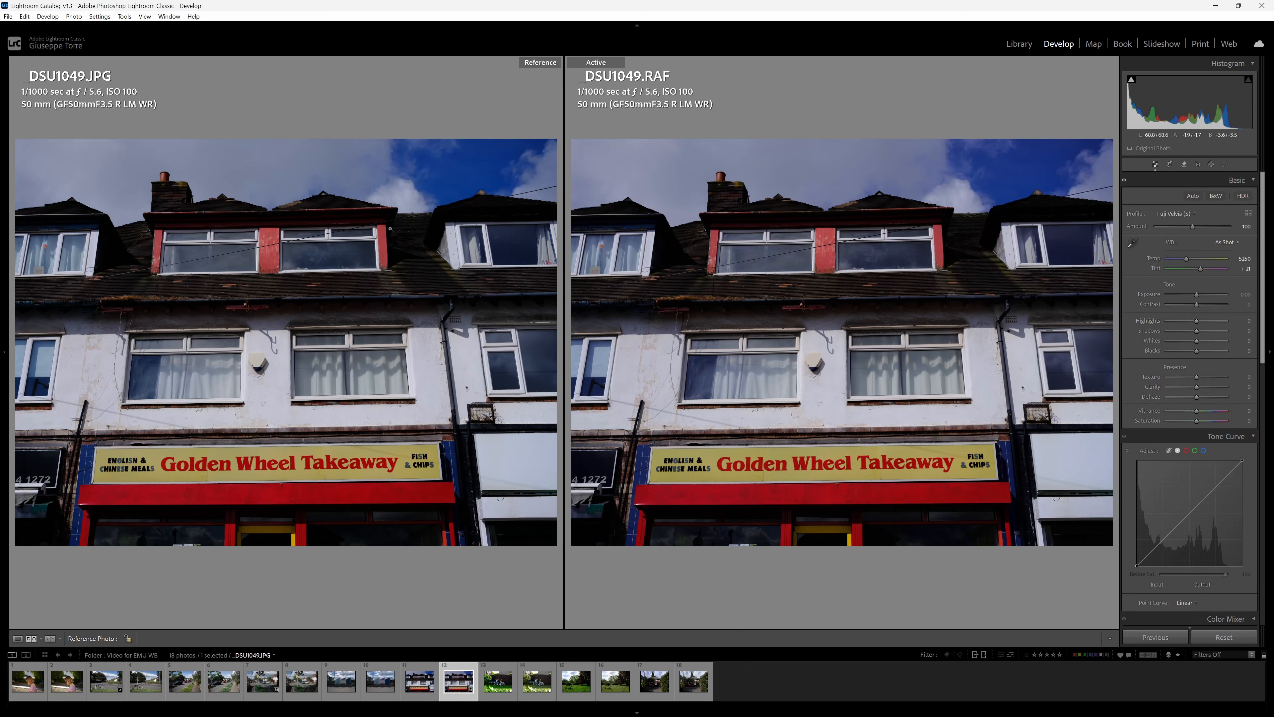
Compare the sky and clouds at close zoom between the RAF and JPG versions of _DSU1049 and _DSU1052.
{"action": "left_click", "coordinate": [943, 226]}
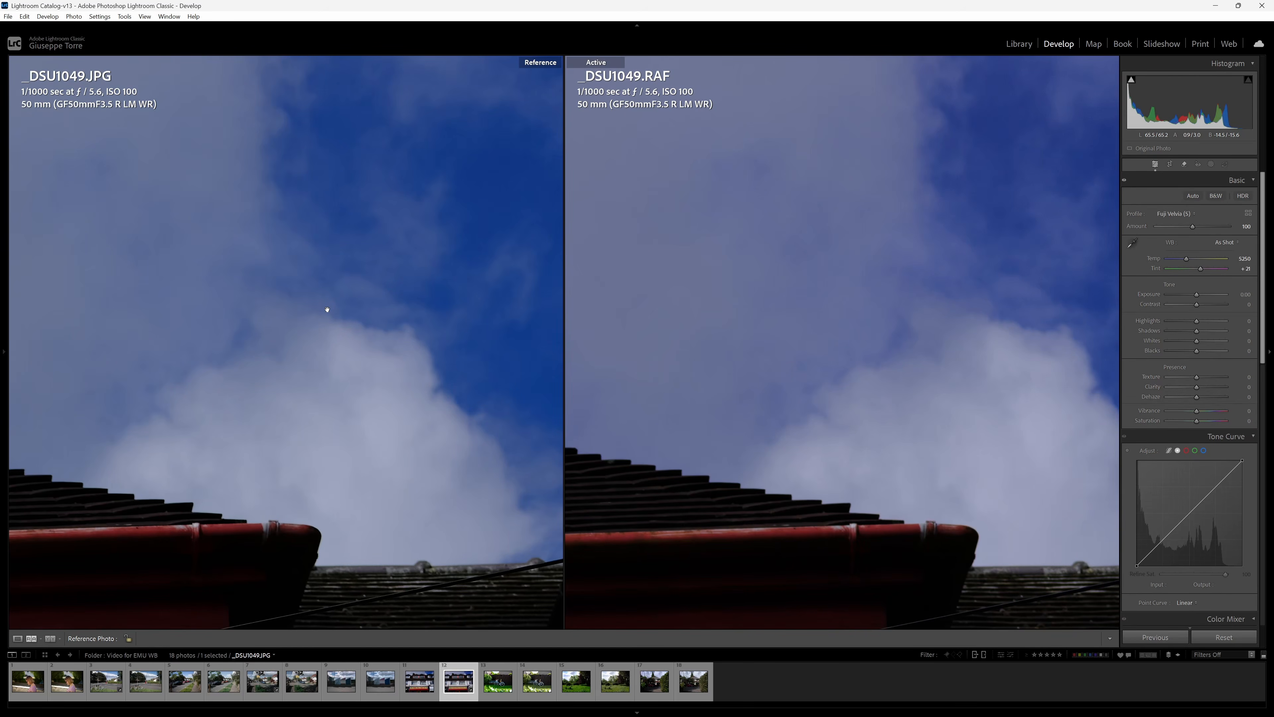
{"action": "left_click_drag", "start_coordinate": [327, 309], "coordinate": [359, 359]}
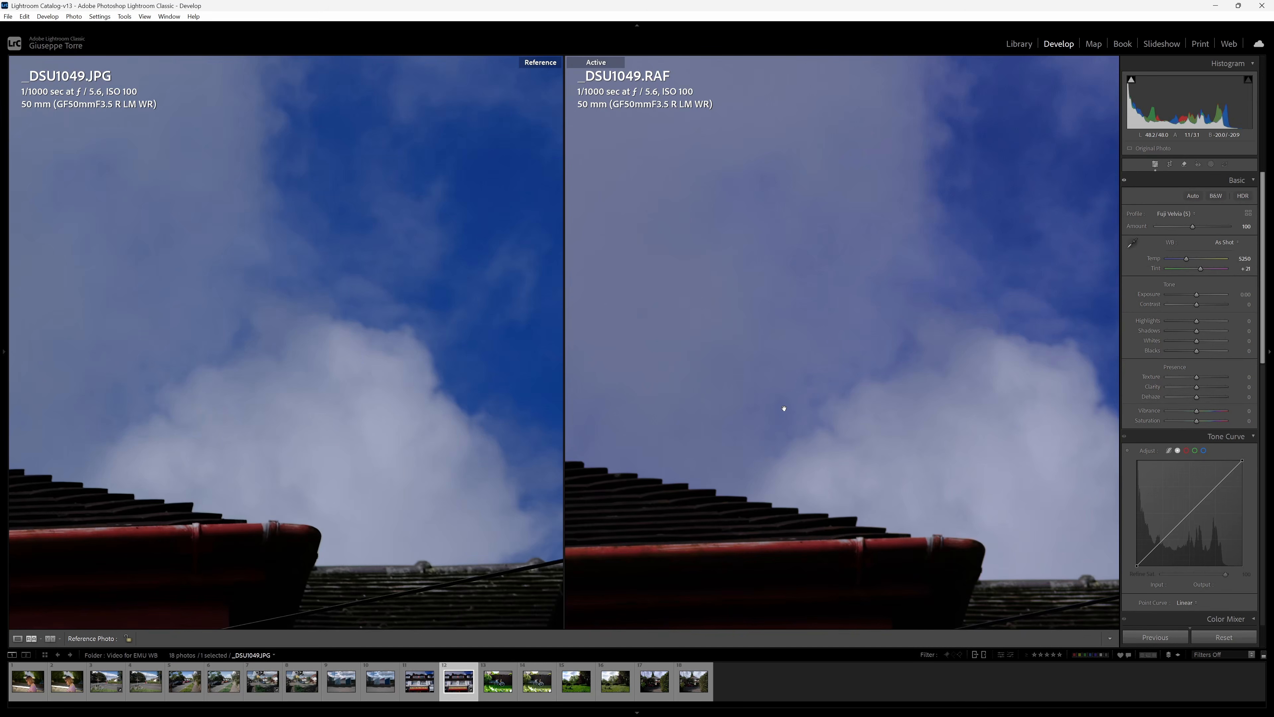
{"action": "left_click_drag", "start_coordinate": [784, 408], "coordinate": [735, 459]}
{"action": "left_click_drag", "start_coordinate": [430, 435], "coordinate": [426, 433]}
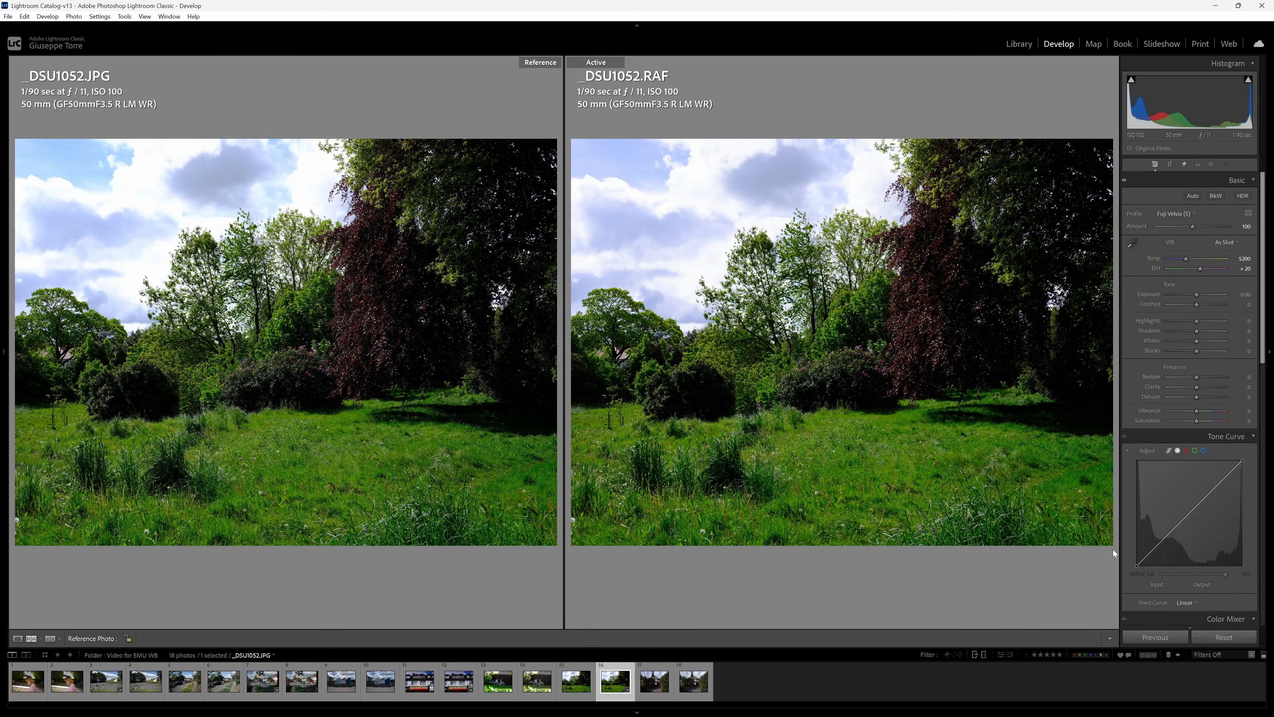
{"action": "left_click", "coordinate": [738, 172]}
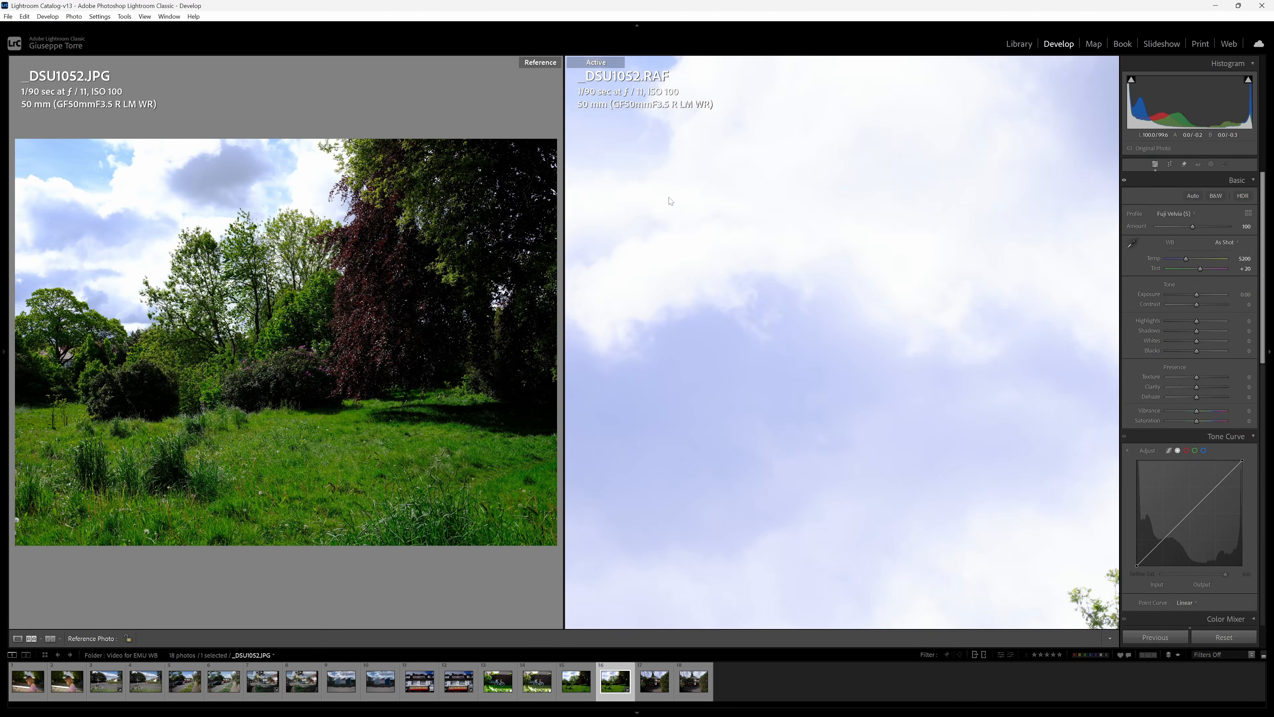
{"action": "left_click", "coordinate": [125, 198]}
{"action": "left_click_drag", "start_coordinate": [124, 198], "coordinate": [196, 311]}
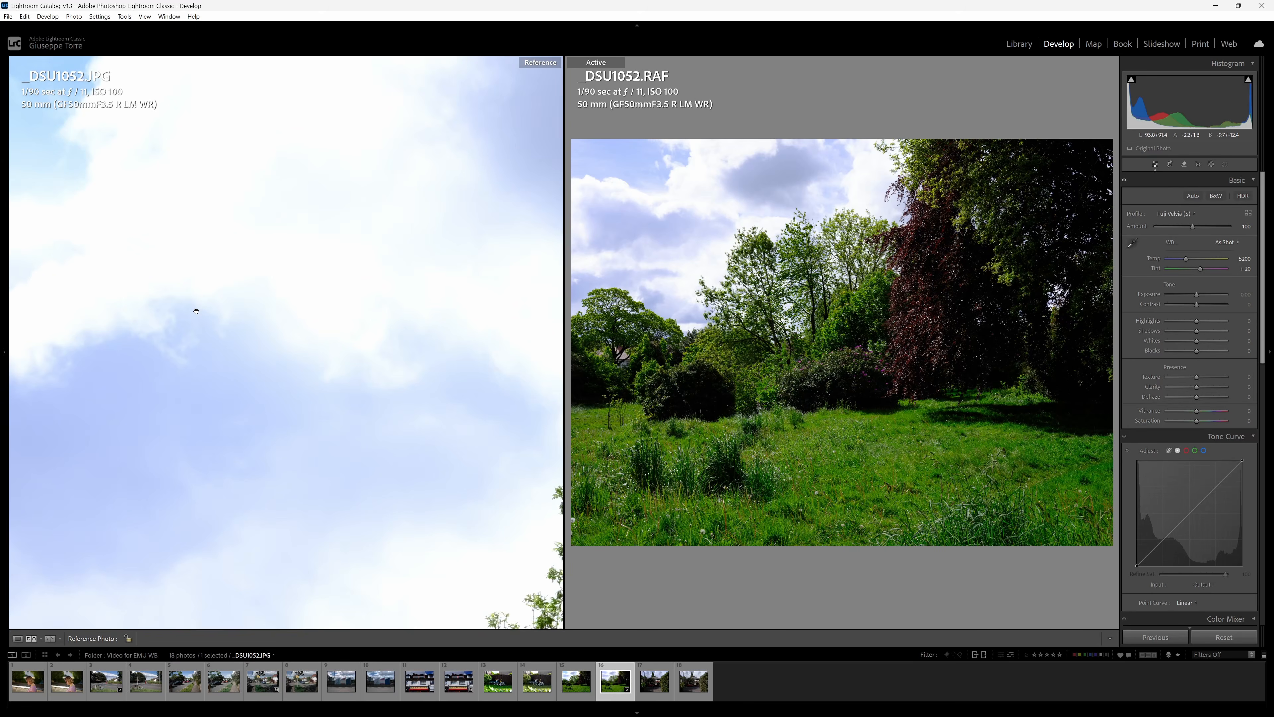
{"action": "left_click", "coordinate": [774, 227]}
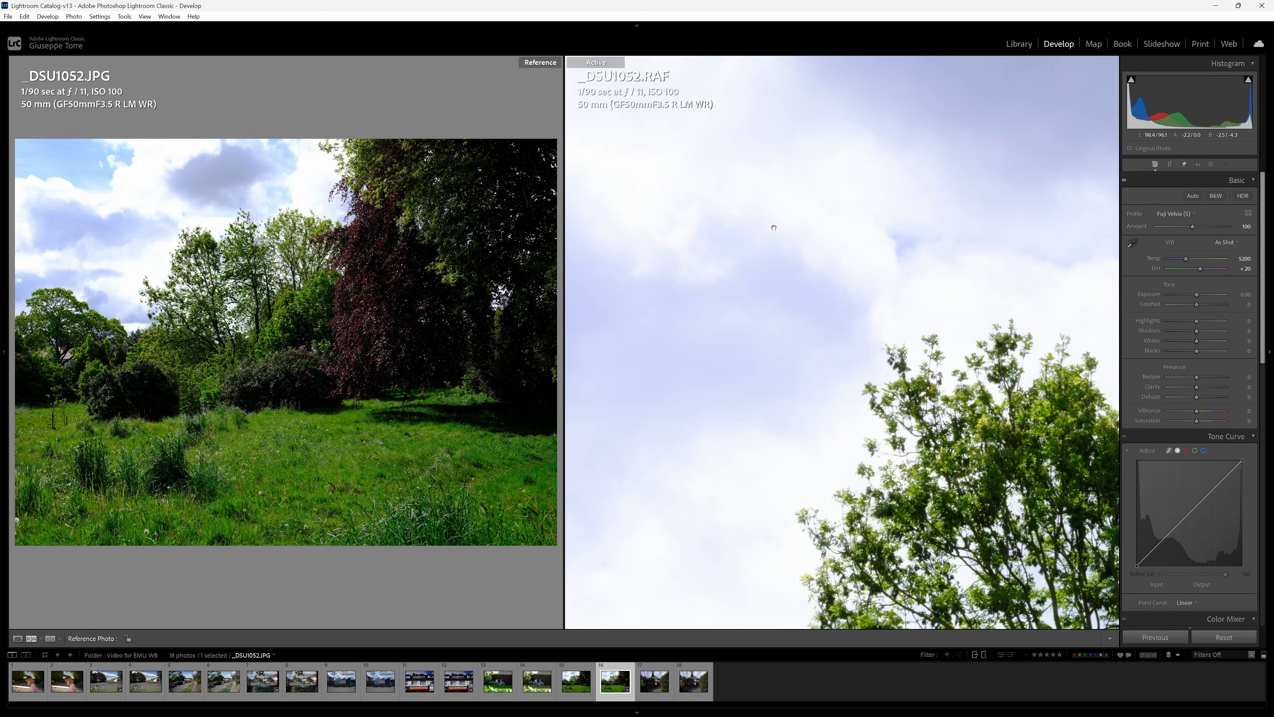
{"action": "left_click", "coordinate": [773, 227]}
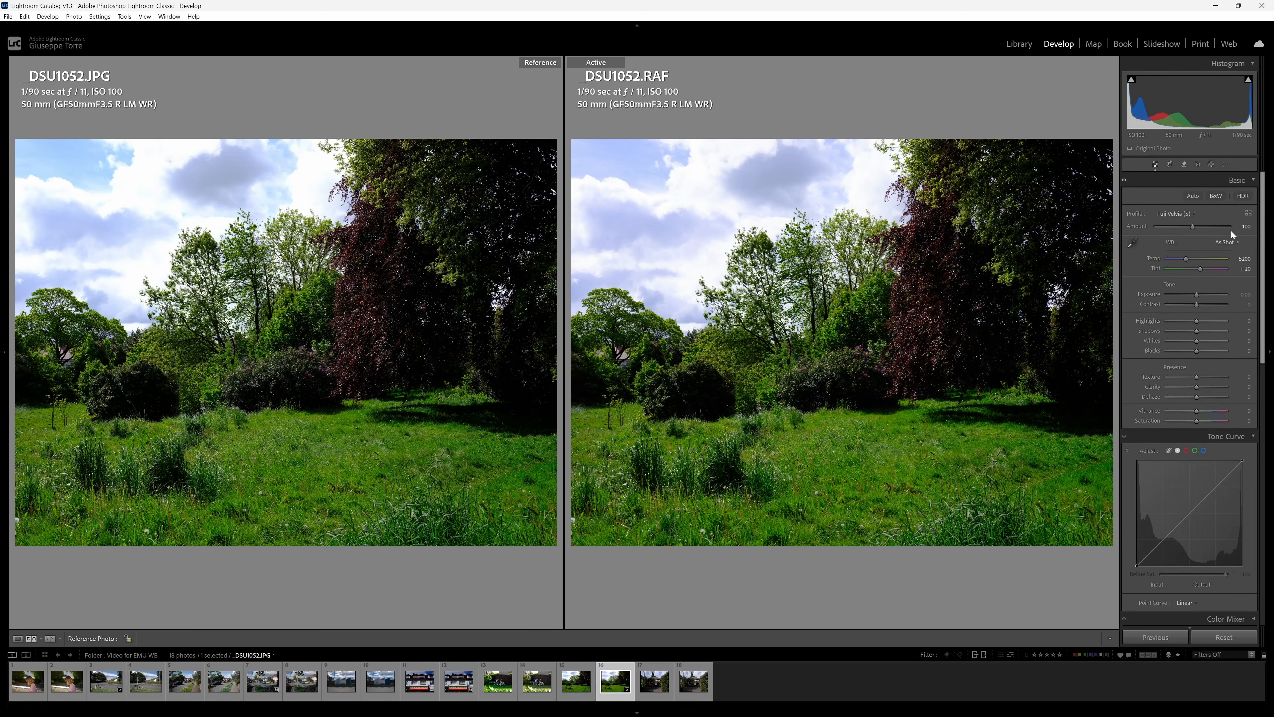
Set the temperature of _DSU1052.RAF to 5085 with a tint of +14, and strongly lower its highlights.
{"action": "left_click", "coordinate": [1224, 242]}
{"action": "left_click", "coordinate": [1195, 260]}
{"action": "left_click_drag", "start_coordinate": [1188, 259], "coordinate": [1186, 259]}
{"action": "left_click_drag", "start_coordinate": [1197, 320], "coordinate": [1170, 321]}
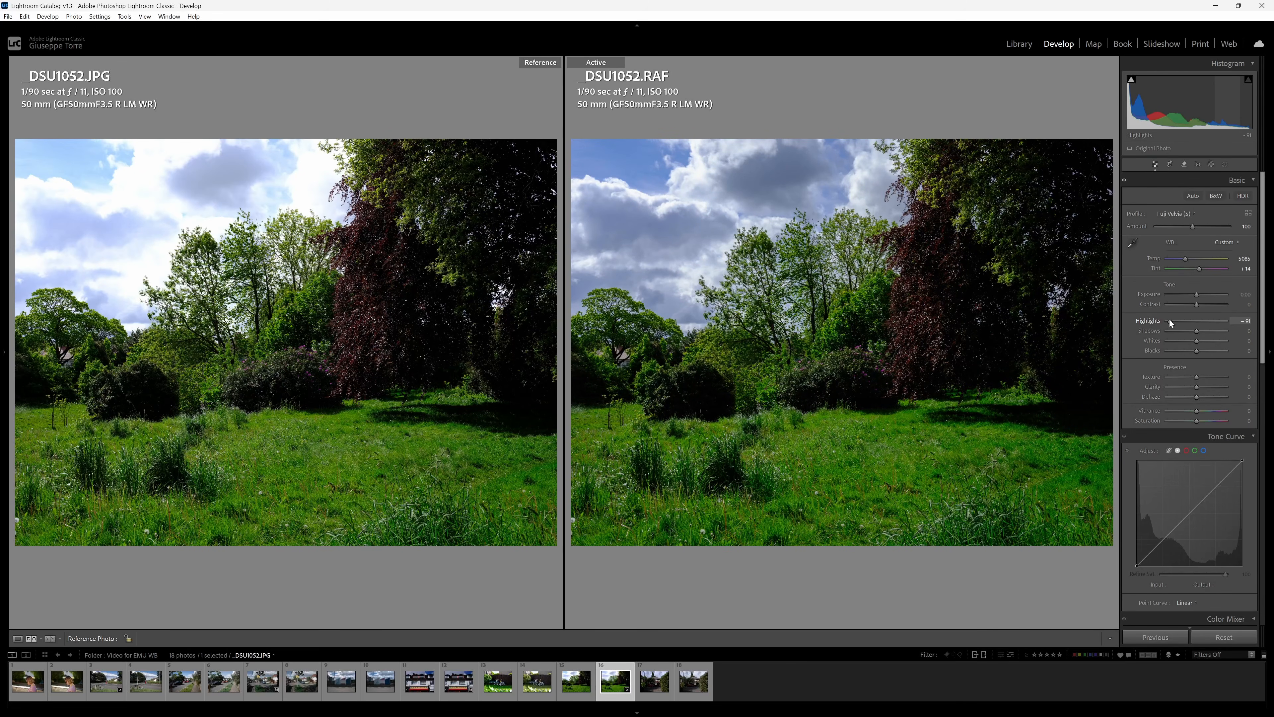
Reset the highlights adjustment of _DSU1052.RAF to its default.
{"action": "left_click_drag", "start_coordinate": [1170, 320], "coordinate": [1173, 322]}
{"action": "double_click", "coordinate": [1173, 320]}
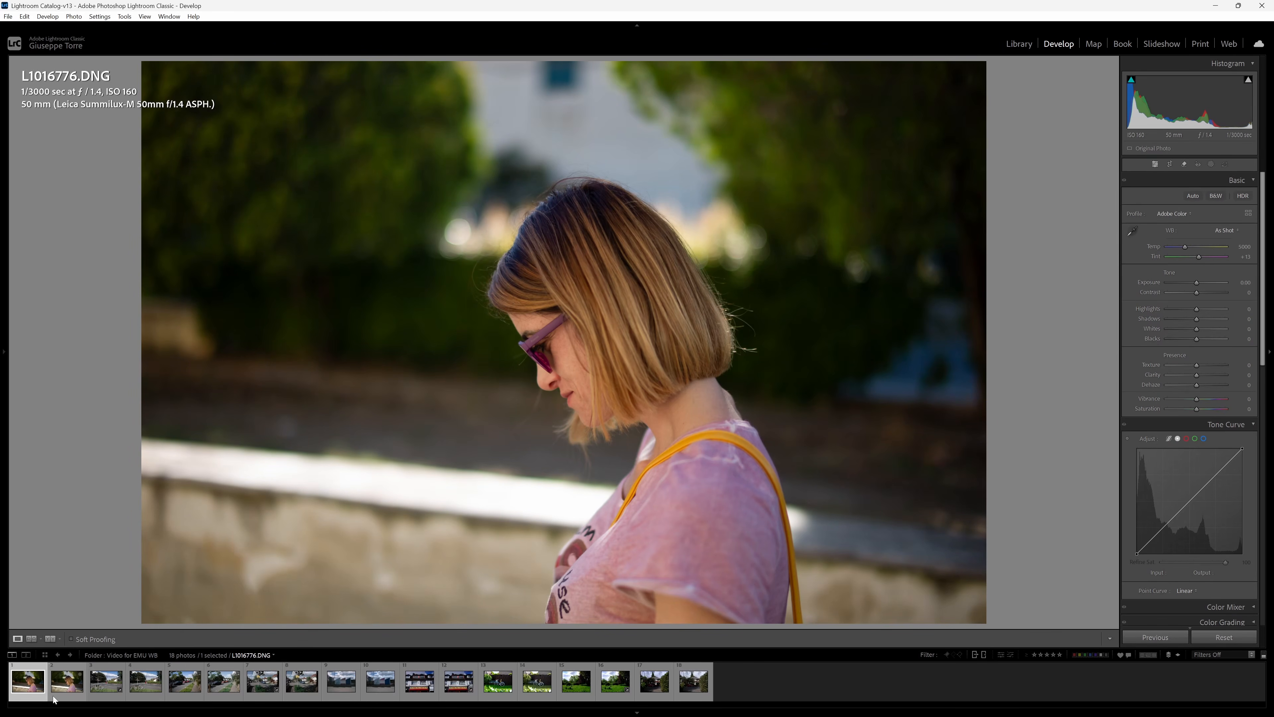
Show L1016776.DNG beside its JPG reference and apply the Leica M9 Standard Sat profile to the raw file.
{"action": "left_click", "coordinate": [54, 698]}
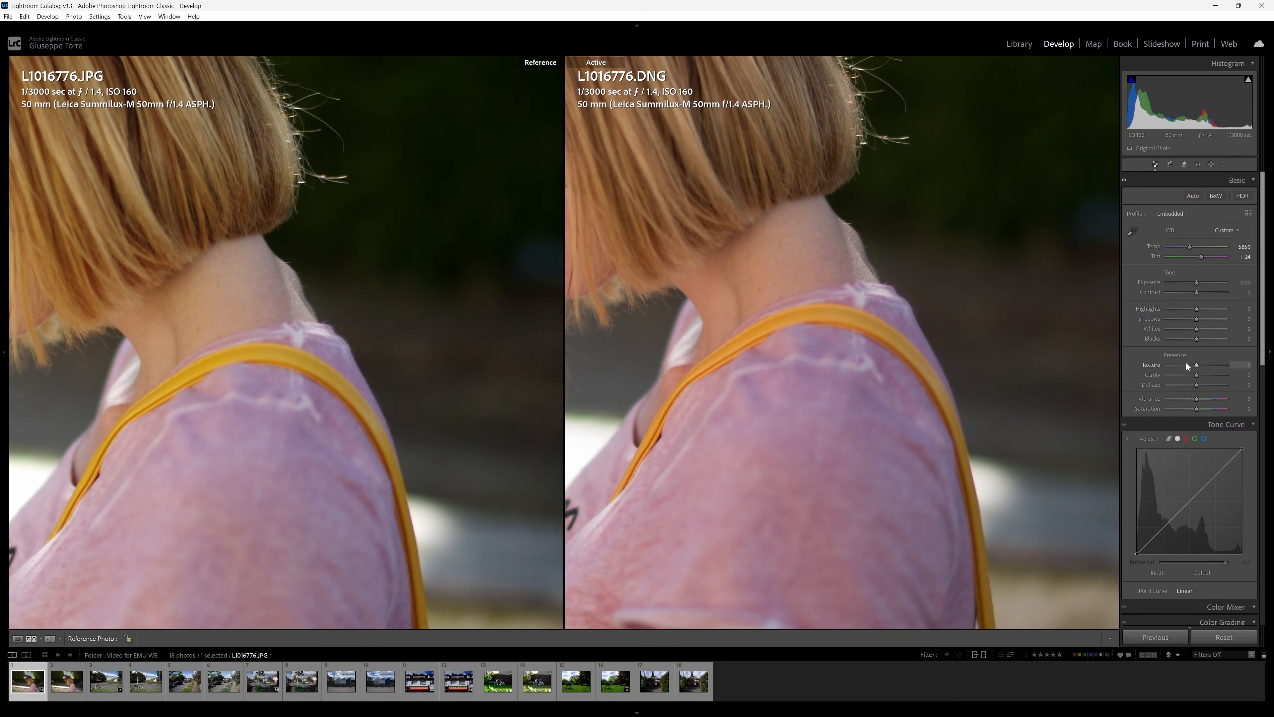
{"action": "left_click", "coordinate": [1171, 213]}
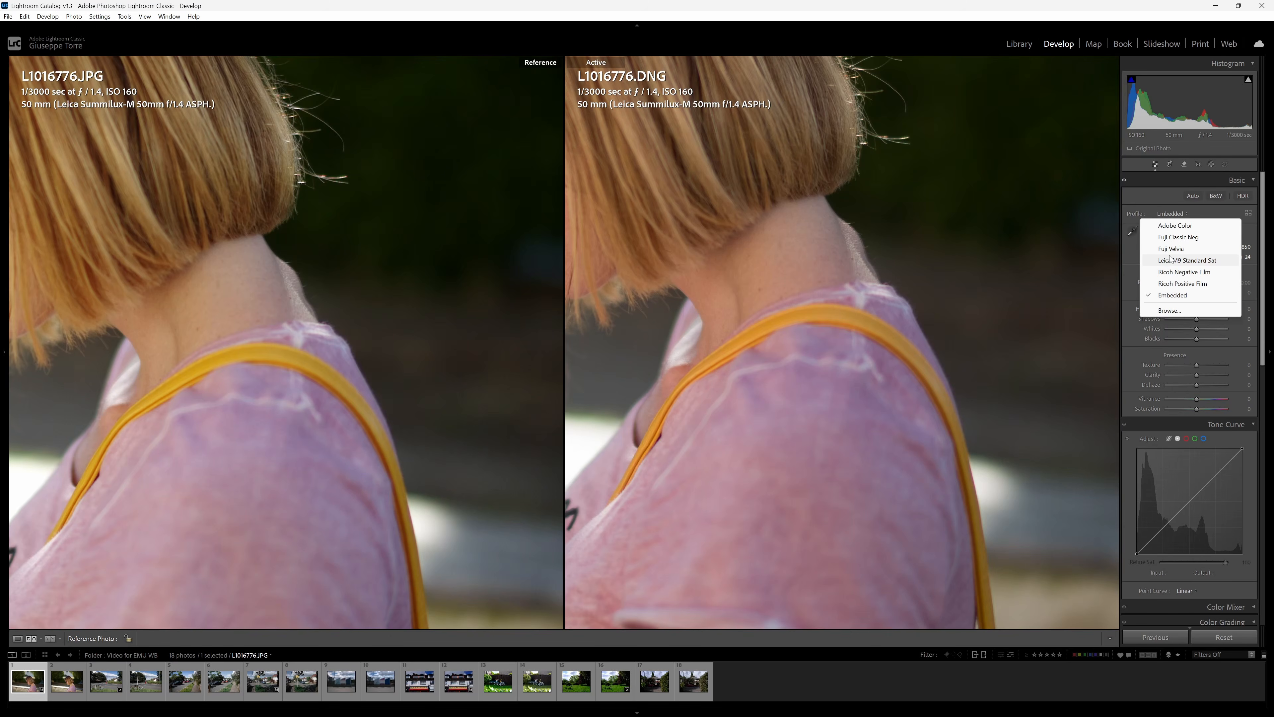
{"action": "left_click", "coordinate": [1170, 260]}
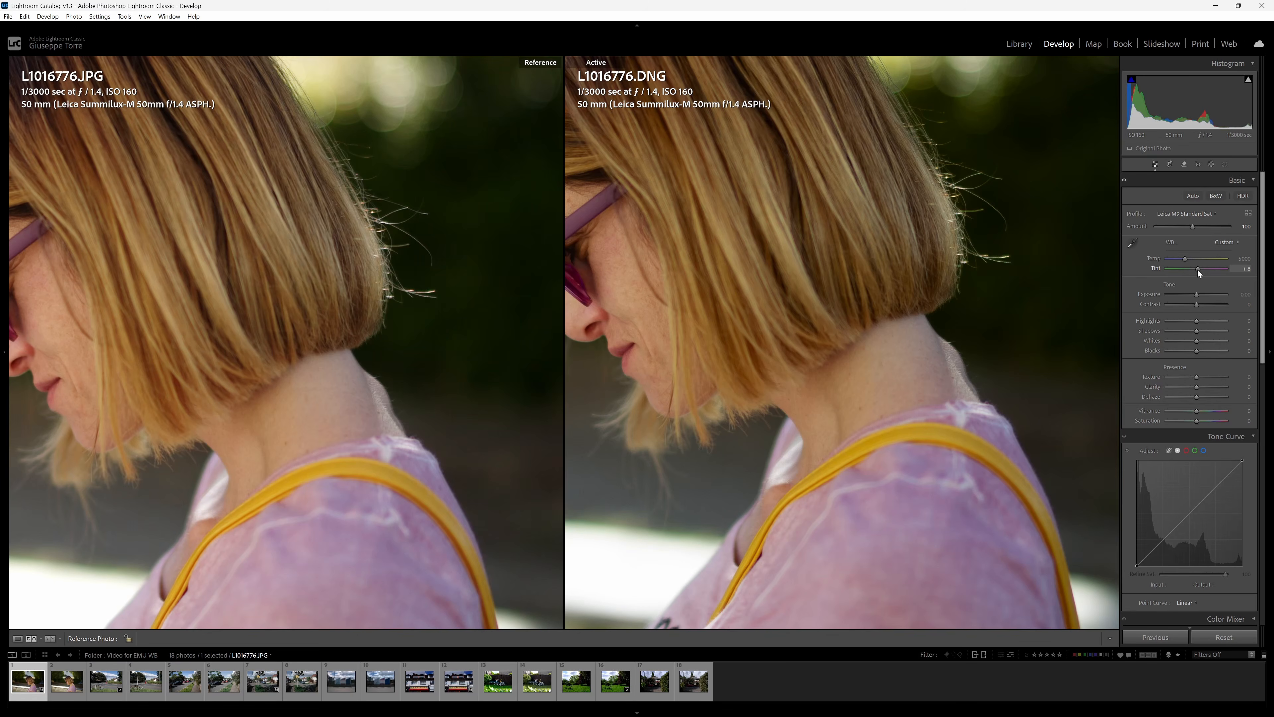
Set the white balance of L1016776.DNG to a temperature of 4685 with a tint of +7.
{"action": "left_click_drag", "start_coordinate": [1185, 259], "coordinate": [1183, 260]}
{"action": "left_click_drag", "start_coordinate": [1183, 261], "coordinate": [1182, 260]}
{"action": "left_click", "coordinate": [968, 426]}
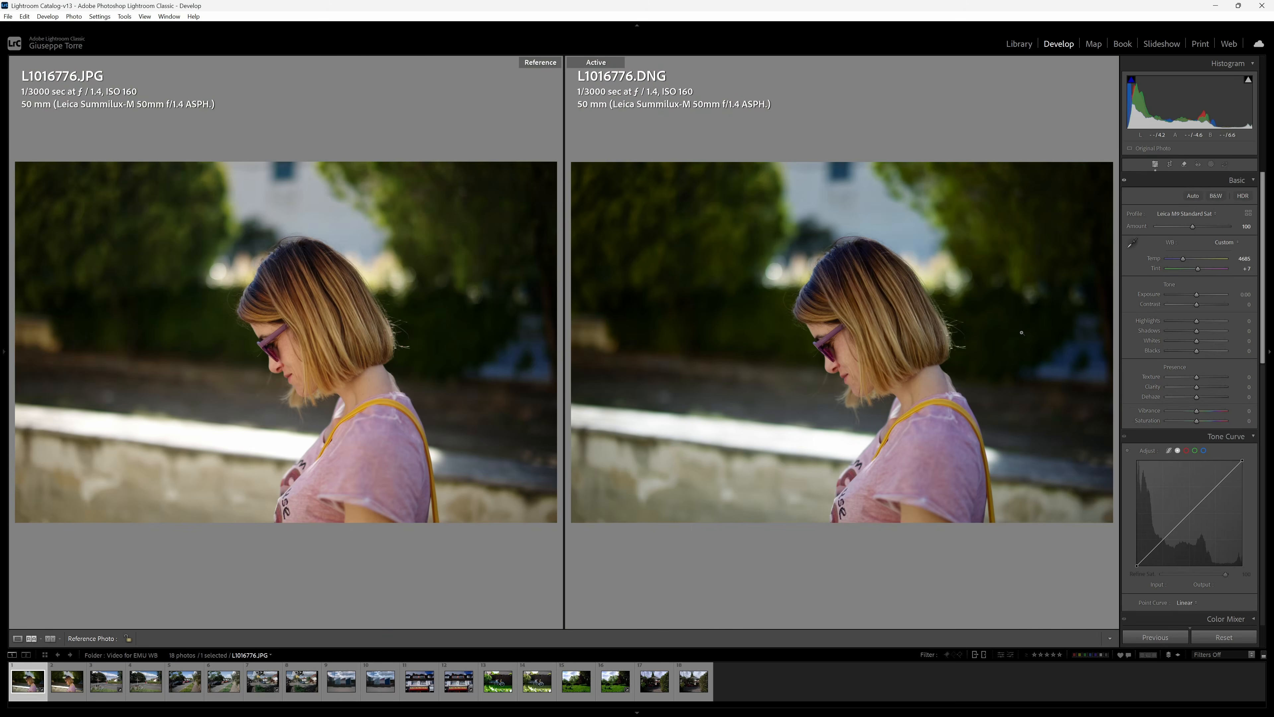
Enable lens profile corrections for L1016776.DNG and compare the whole photo with its JPG reference.
{"action": "scroll", "coordinate": [1171, 489], "scroll_direction": "down", "scroll_amount": 10}
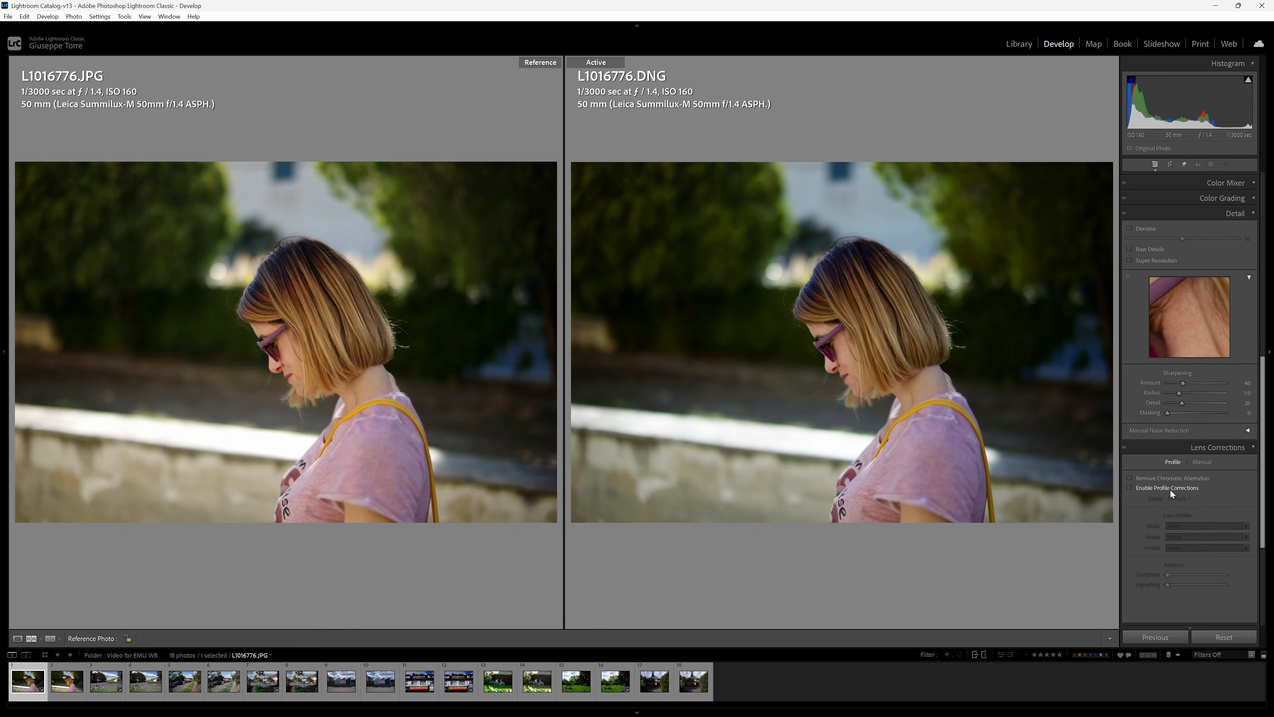
{"action": "left_click", "coordinate": [1171, 490]}
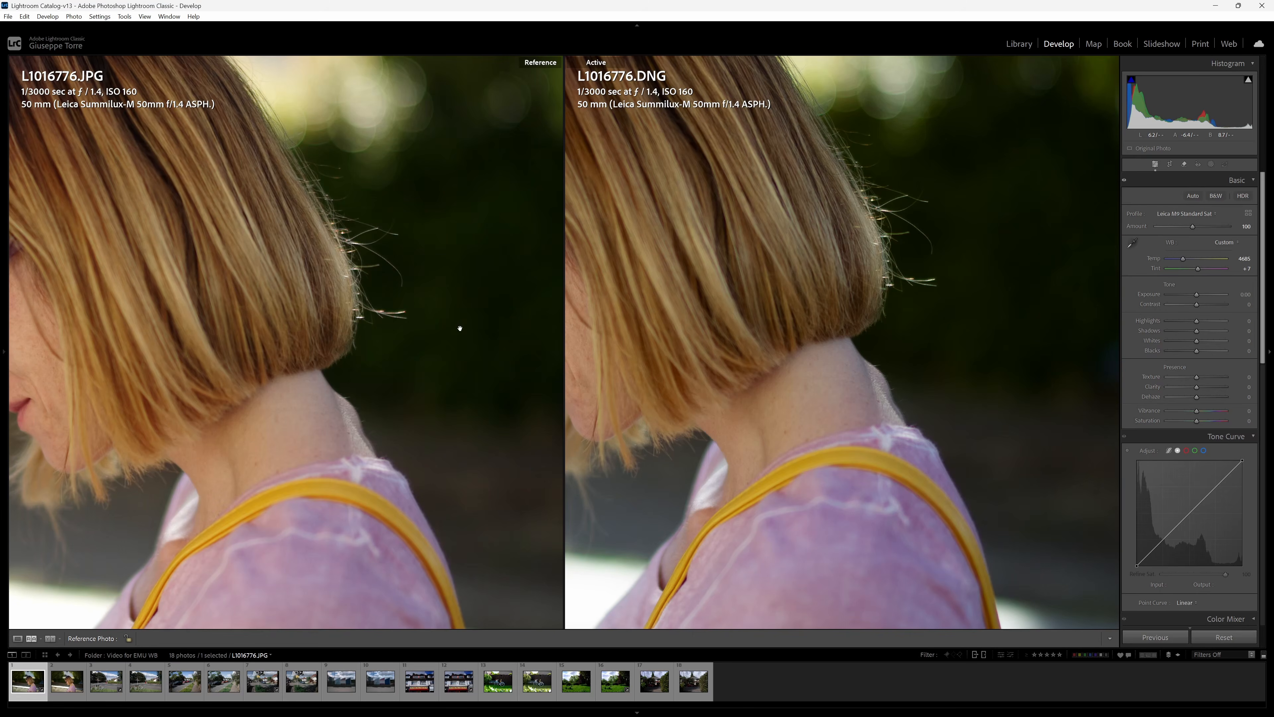
{"action": "left_click", "coordinate": [460, 328]}
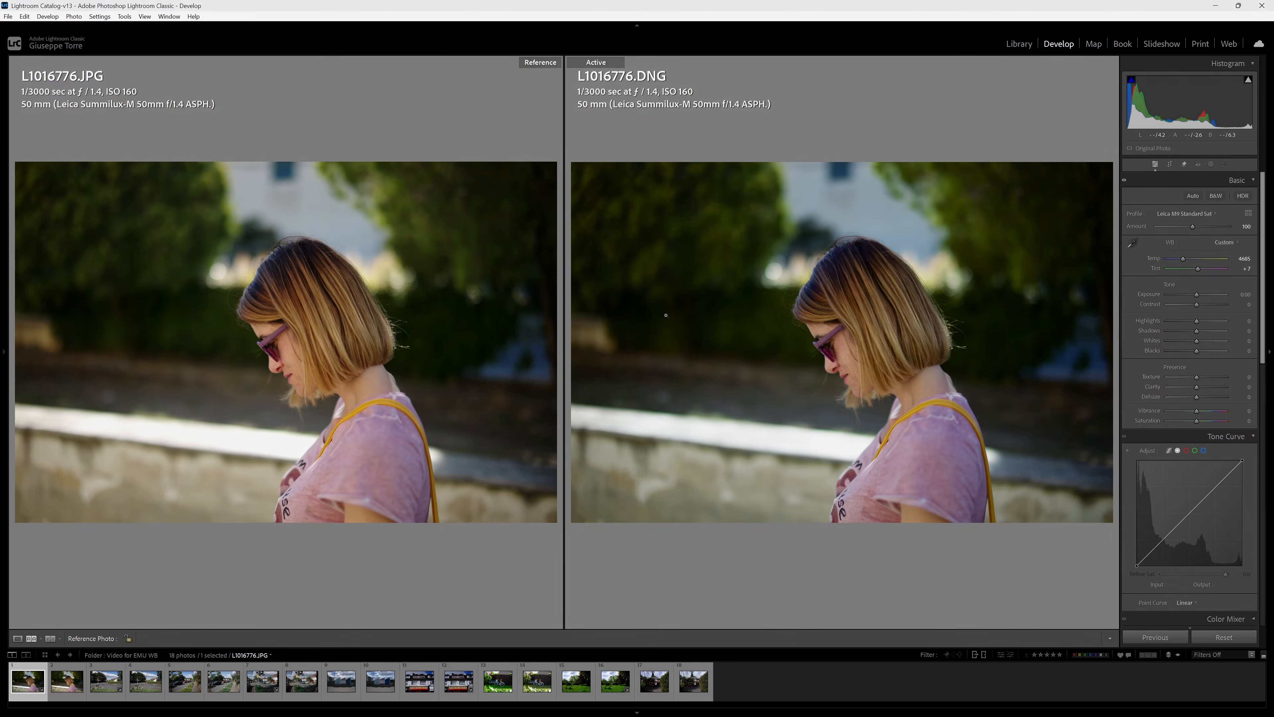